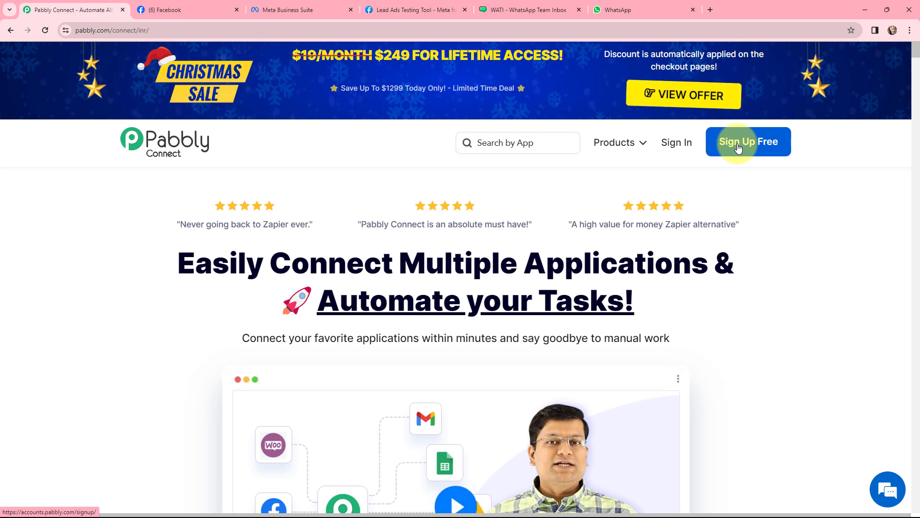
Step: Sign in to Pabbly and open Pabbly Connect from the list of apps
{"action": "left_click", "coordinate": [674, 149]}
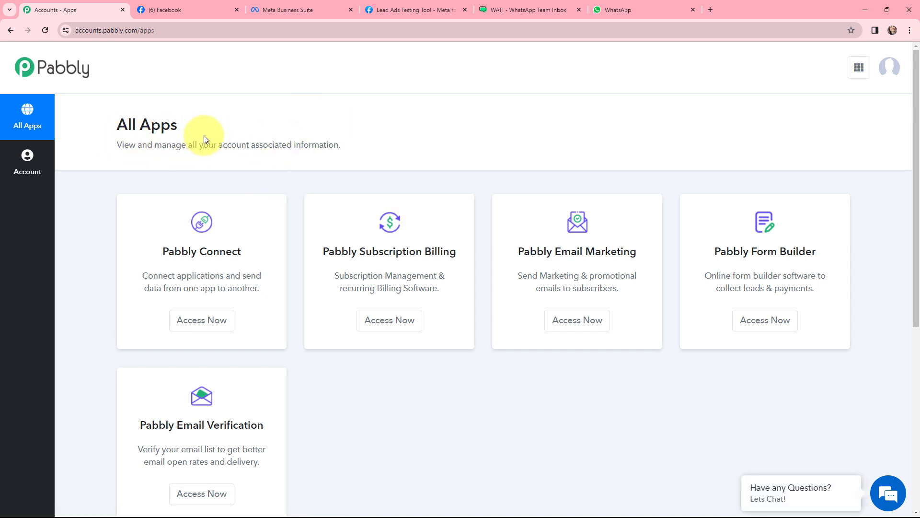
{"action": "left_click", "coordinate": [187, 322]}
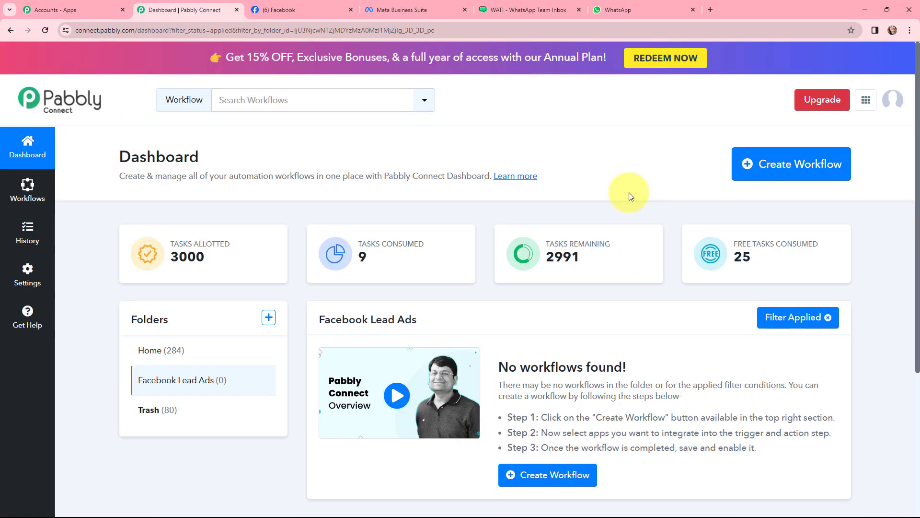
Step: Create a workflow named "Send Automated WhatsApp Message to Facebook Leads" in the Facebook Lead Ads folder
{"action": "left_click", "coordinate": [776, 165]}
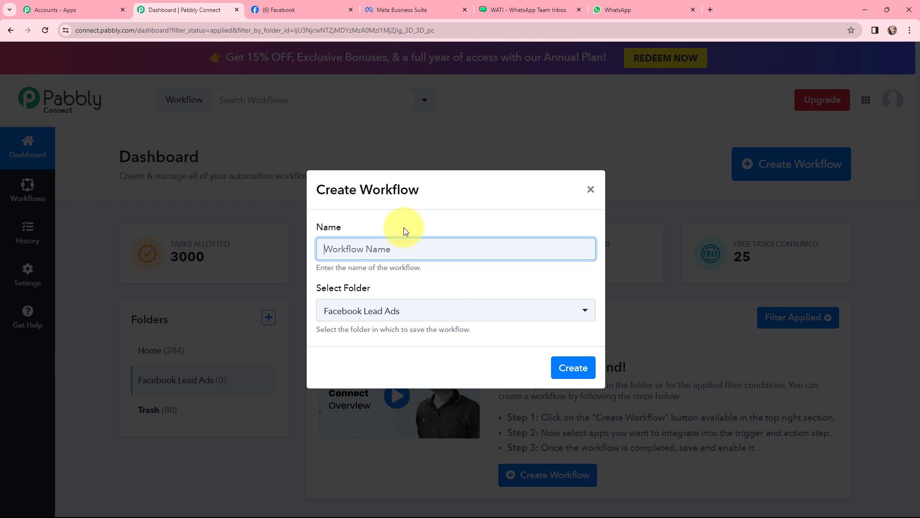
{"action": "type", "text": "Send Automated WhatsApp Message to Facebook Leads"}
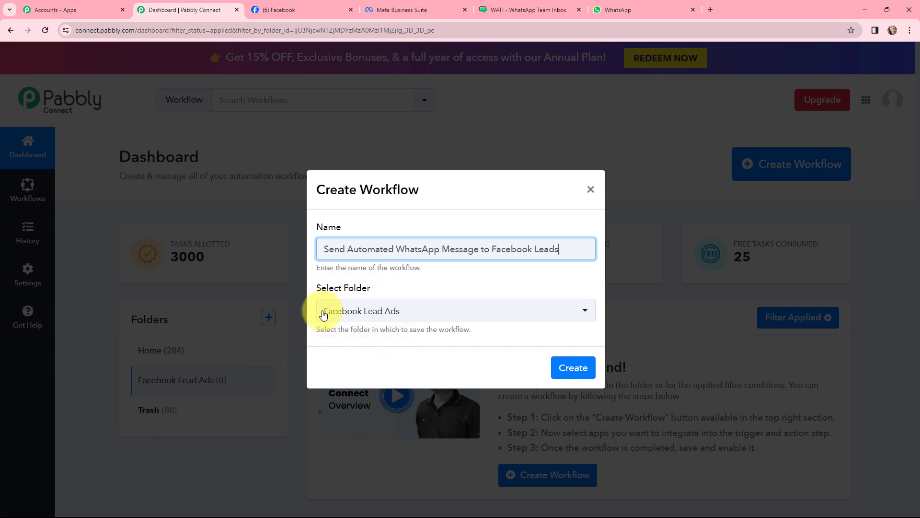
{"action": "left_click", "coordinate": [576, 371]}
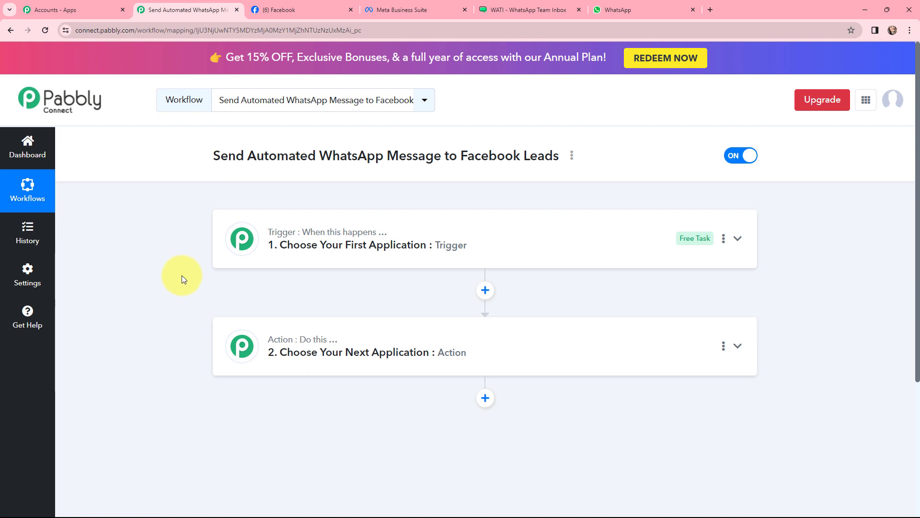
Step: Set the workflow's trigger application to Facebook Lead Ads with the New Lead (Instant) event
{"action": "left_click", "coordinate": [235, 235]}
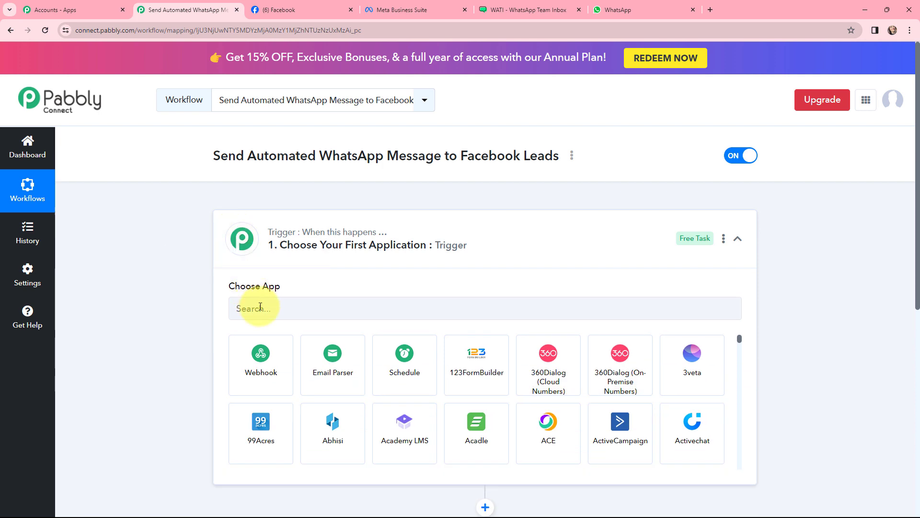
{"action": "left_click", "coordinate": [289, 306]}
{"action": "type", "text": "fac"}
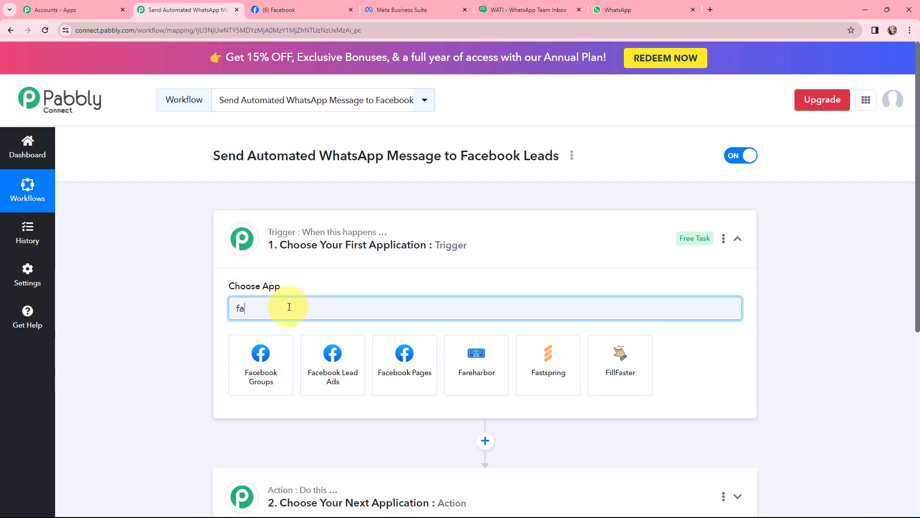
{"action": "left_click", "coordinate": [332, 353]}
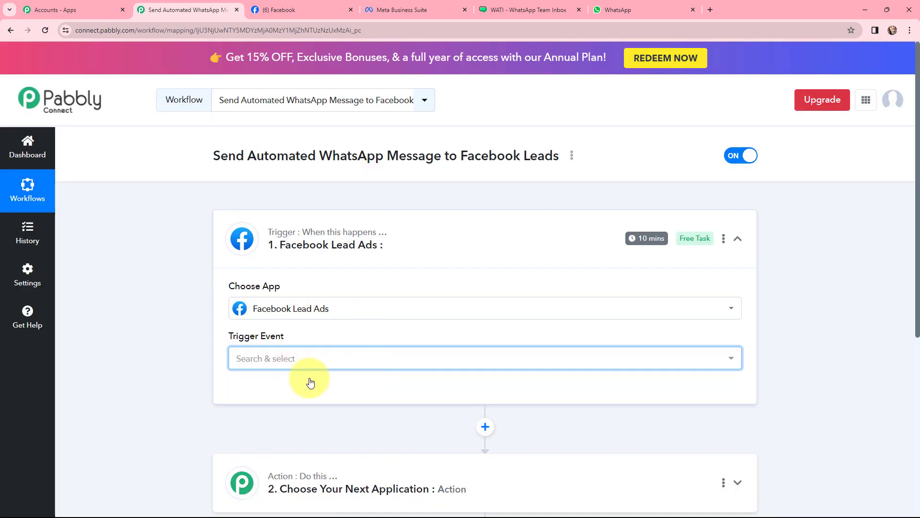
{"action": "left_click", "coordinate": [305, 357]}
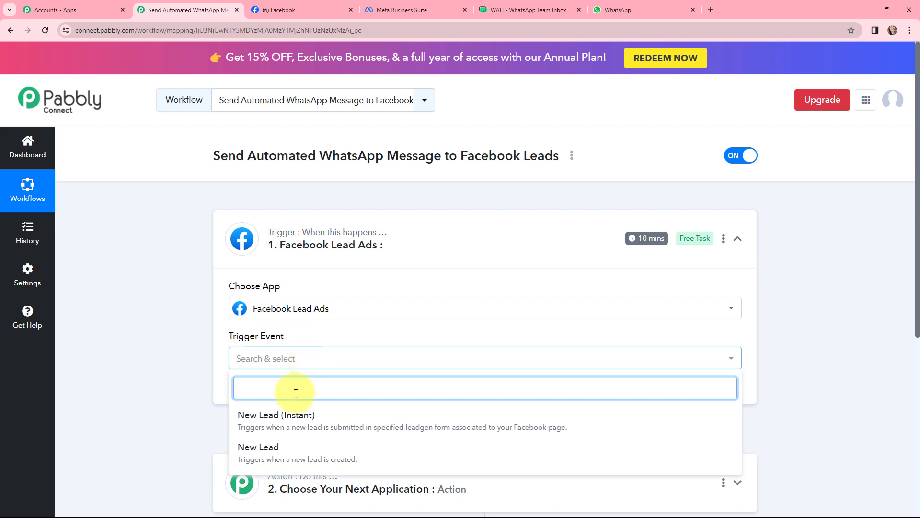
{"action": "left_click", "coordinate": [289, 416]}
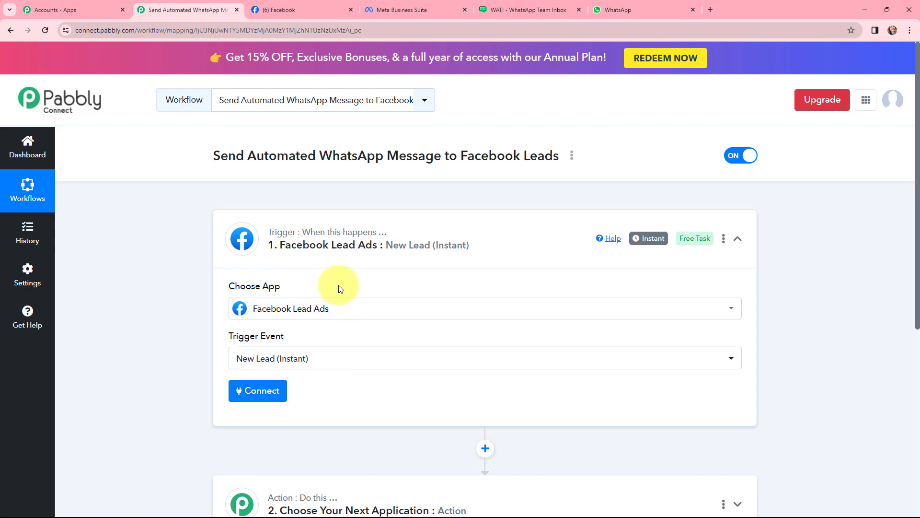
Step: Set the workflow's action application to WATI with the Send Template Message event, and collapse the action step
{"action": "scroll", "coordinate": [338, 288], "scroll_direction": "down", "scroll_amount": 4}
{"action": "left_click", "coordinate": [376, 308]}
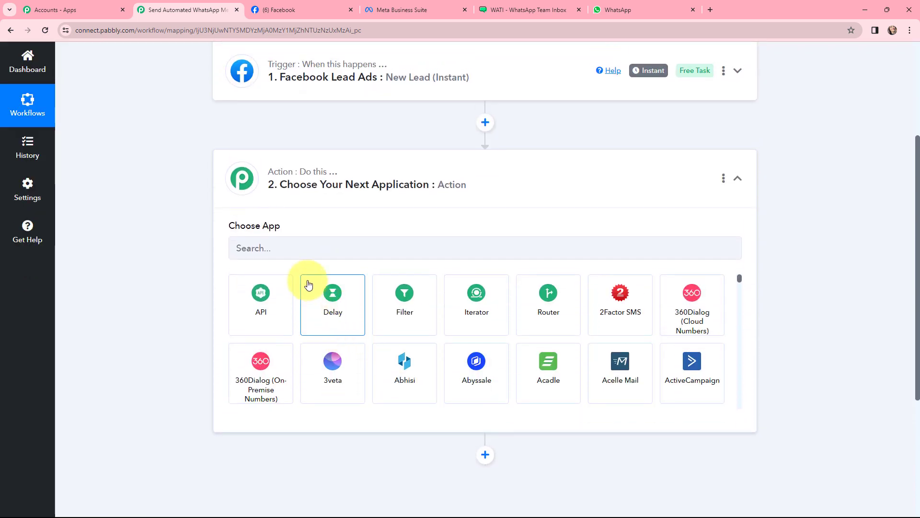
{"action": "left_click", "coordinate": [313, 247]}
{"action": "type", "text": "w"}
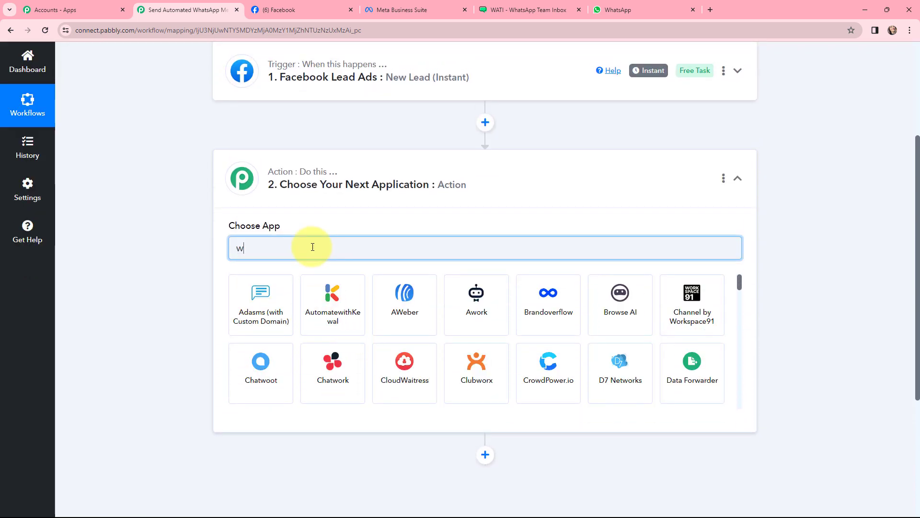
{"action": "type", "text": "ati"}
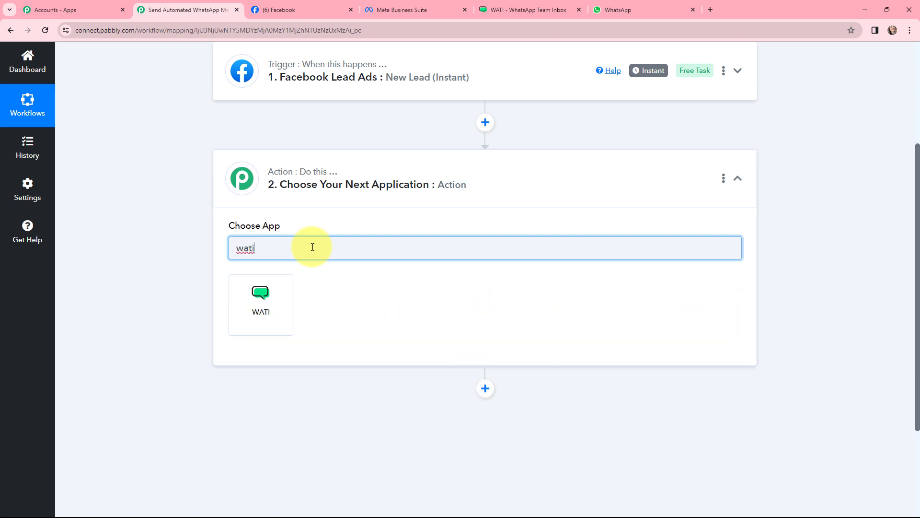
{"action": "left_click", "coordinate": [261, 289]}
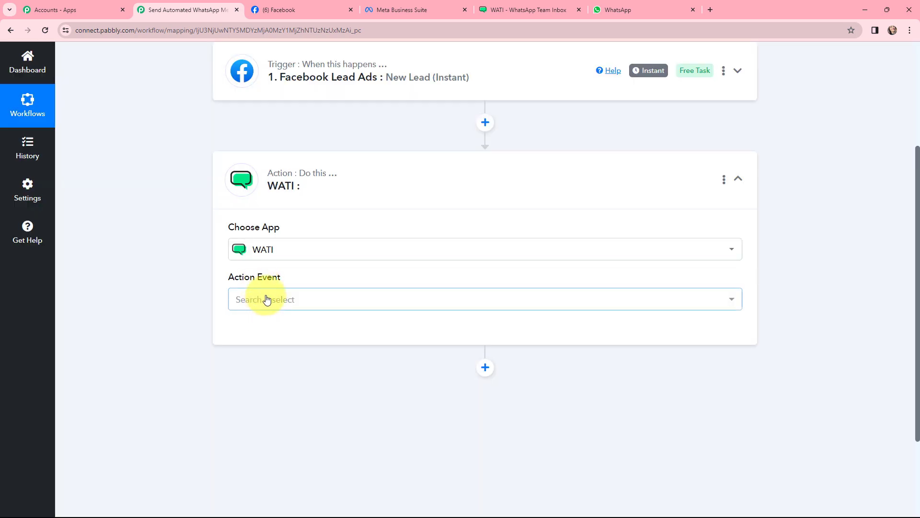
{"action": "left_click", "coordinate": [265, 298]}
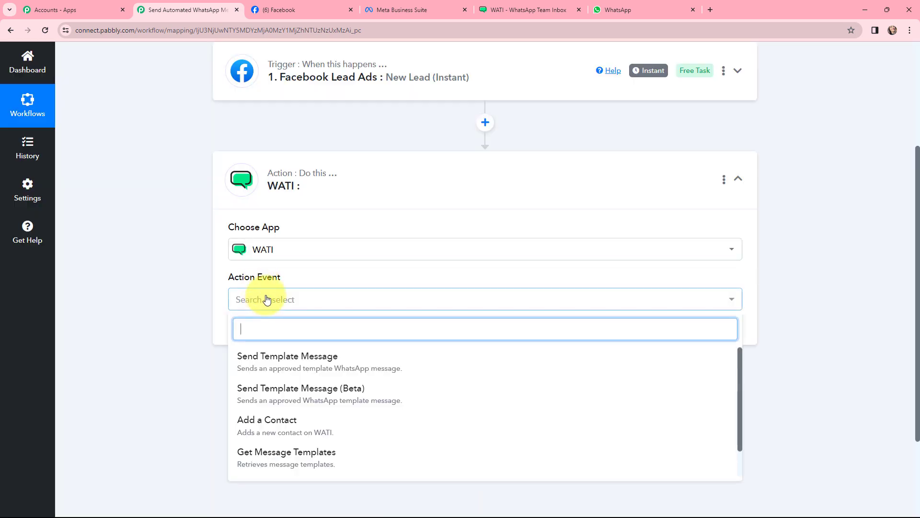
{"action": "left_click", "coordinate": [272, 358]}
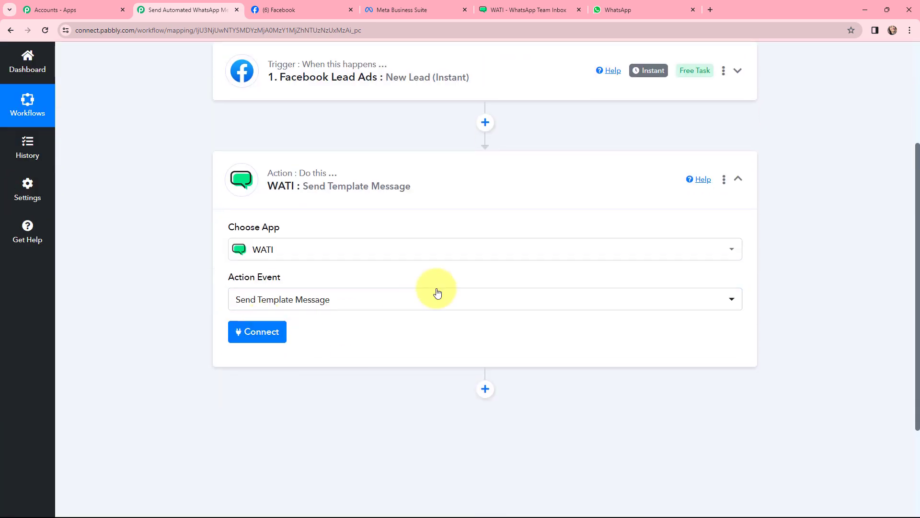
{"action": "scroll", "coordinate": [336, 271], "scroll_direction": "up", "scroll_amount": 2}
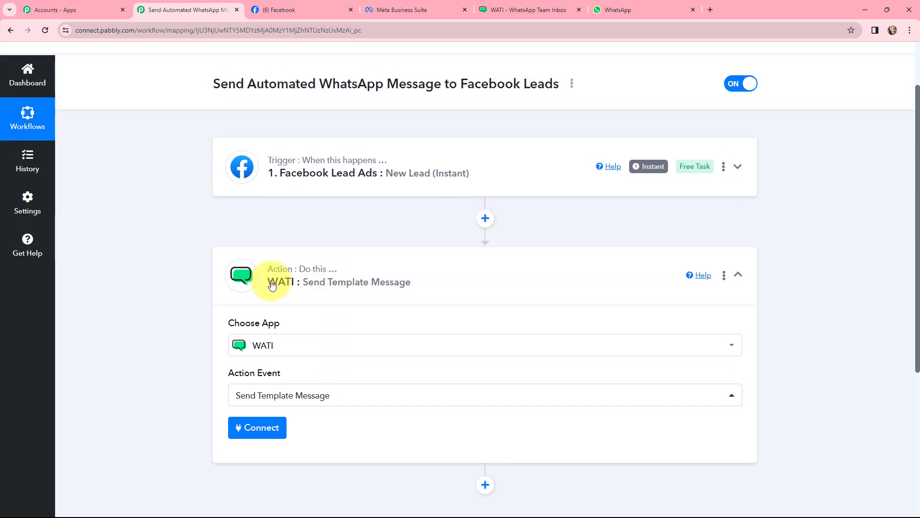
{"action": "left_click", "coordinate": [241, 273]}
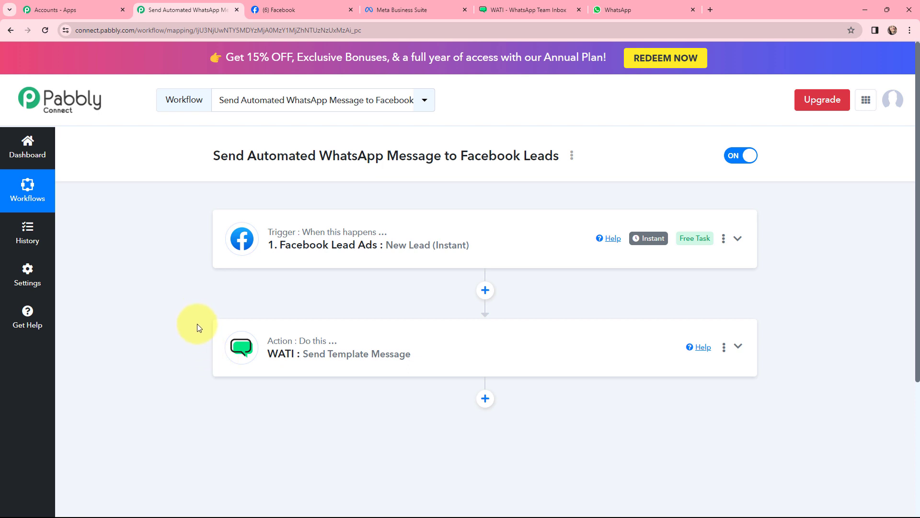
Step: Connect the Facebook Lead Ads trigger through a new connection and authorize the Facebook account
{"action": "left_click", "coordinate": [248, 230]}
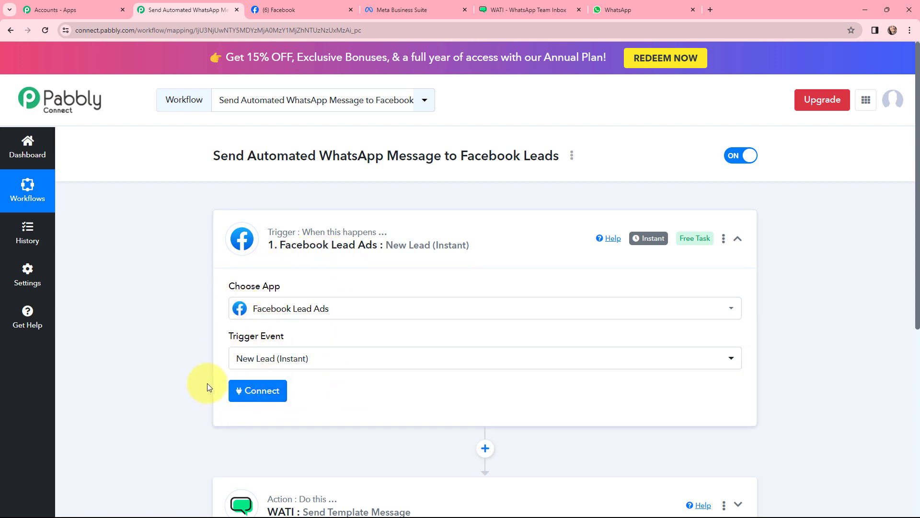
{"action": "mouse_move", "coordinate": [248, 337]}
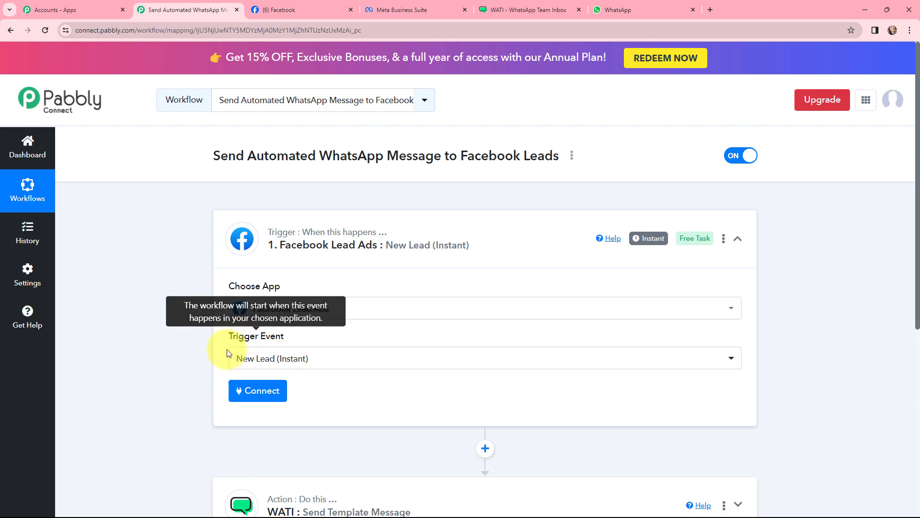
{"action": "left_click", "coordinate": [266, 392]}
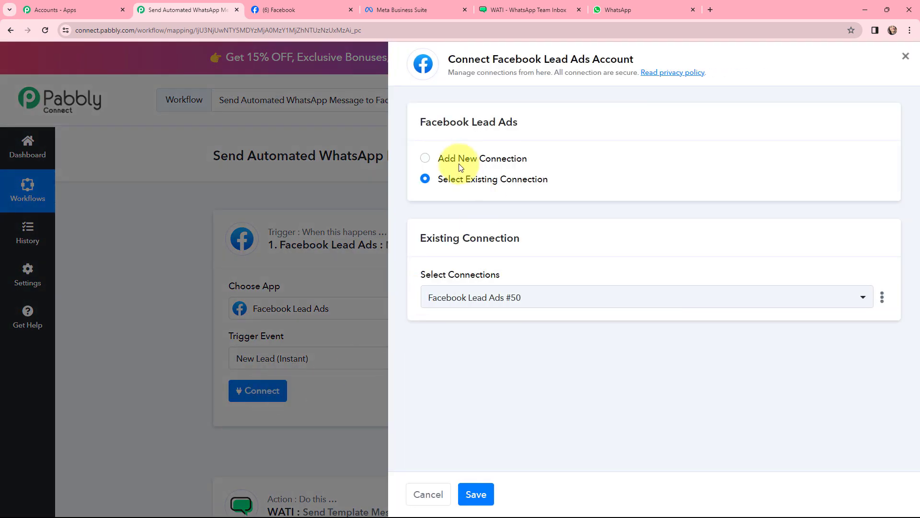
{"action": "left_click", "coordinate": [425, 159]}
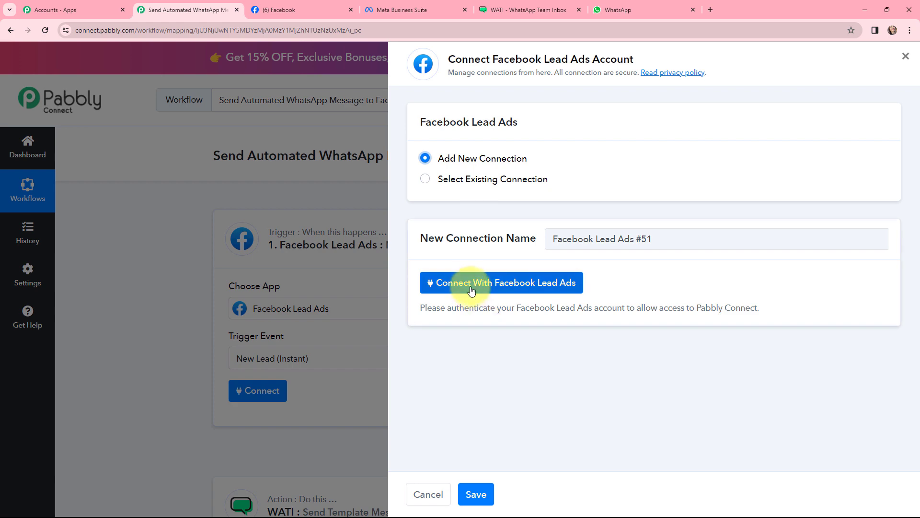
{"action": "left_click", "coordinate": [494, 283]}
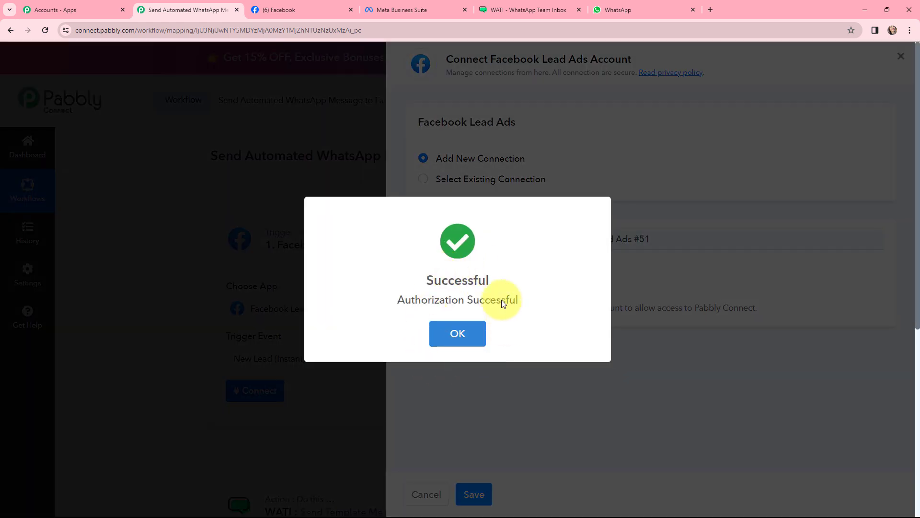
{"action": "left_click", "coordinate": [458, 335]}
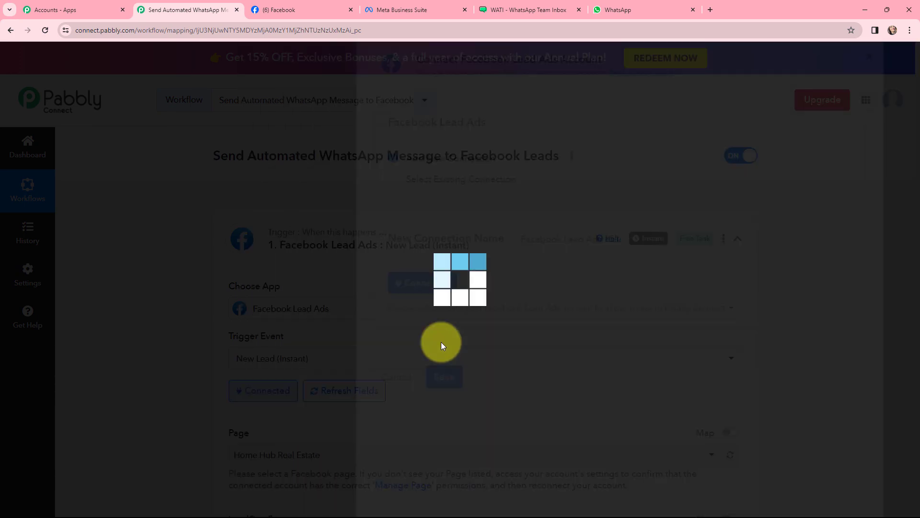
Step: Check the business page's name on Facebook and select ConnectTech as the page for the Facebook Lead Ads trigger
{"action": "scroll", "coordinate": [455, 290], "scroll_direction": "down", "scroll_amount": 2}
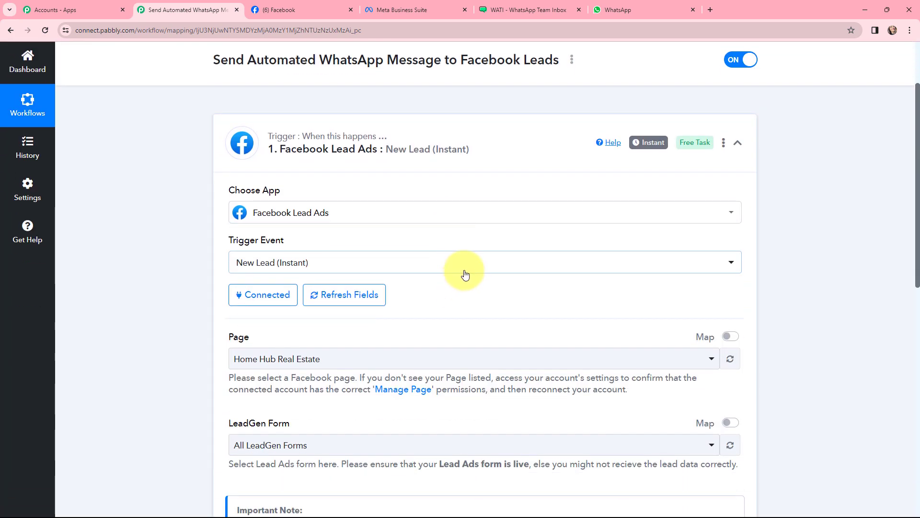
{"action": "scroll", "coordinate": [462, 273], "scroll_direction": "down", "scroll_amount": 1}
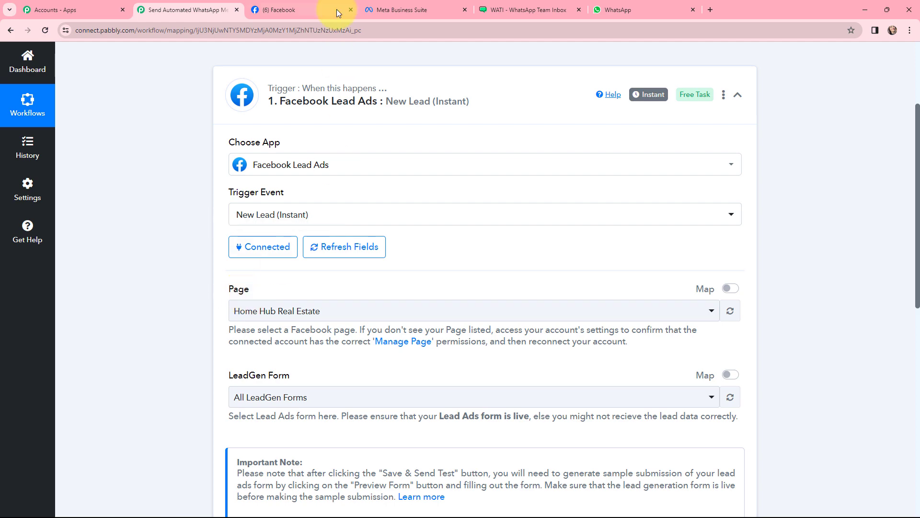
{"action": "left_click", "coordinate": [322, 11]}
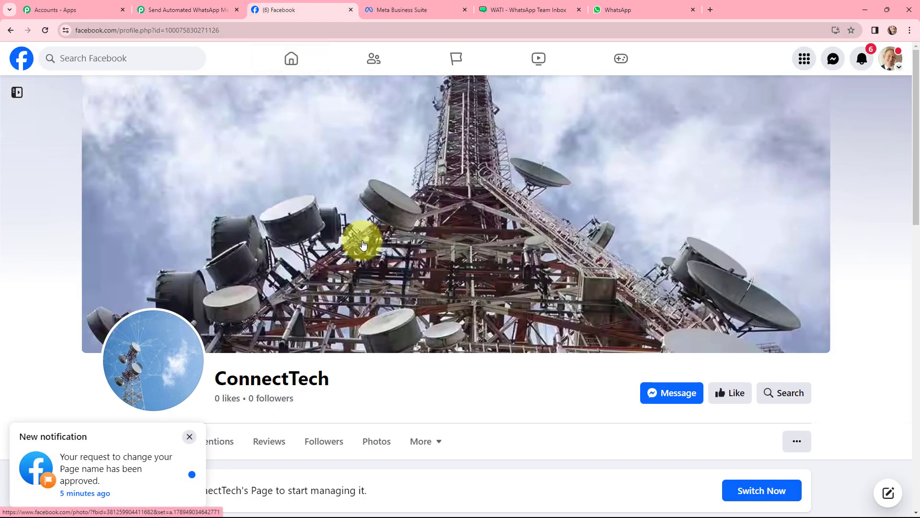
{"action": "scroll", "coordinate": [346, 293], "scroll_direction": "down", "scroll_amount": 1}
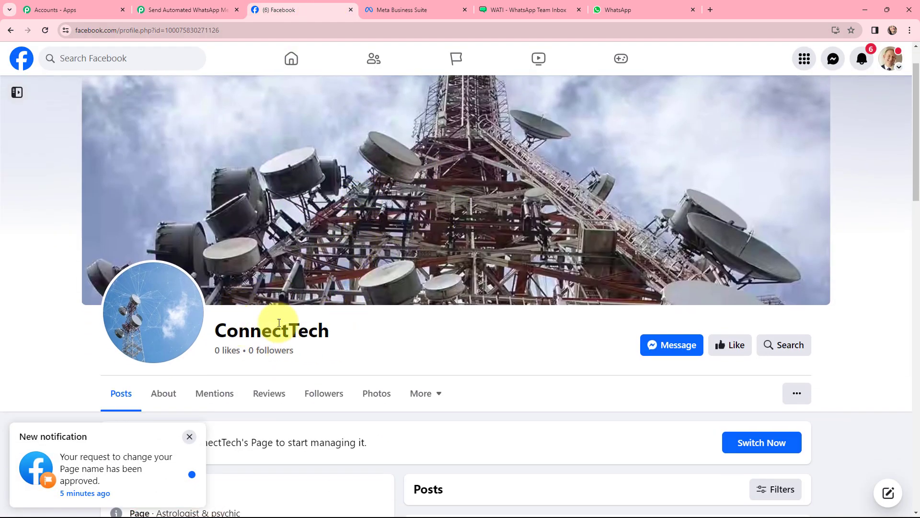
{"action": "left_click", "coordinate": [217, 4]}
{"action": "left_click", "coordinate": [309, 309]}
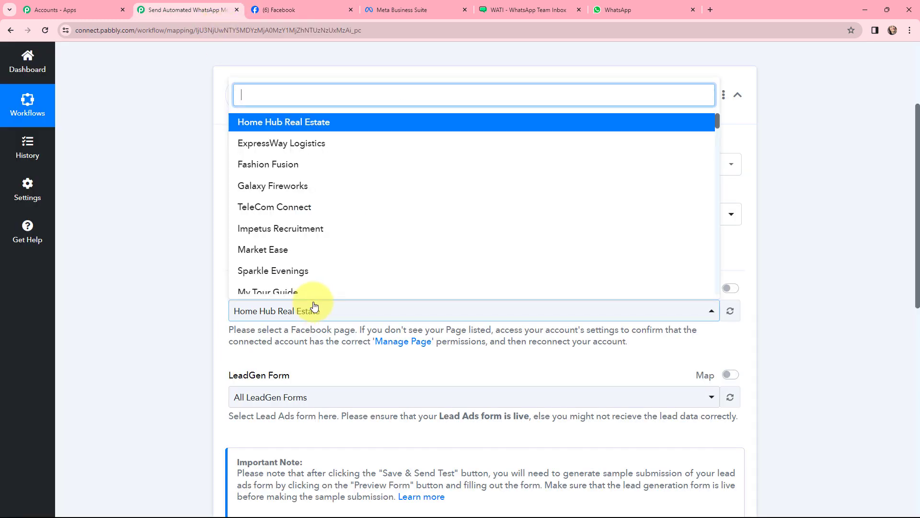
{"action": "type", "text": "conn"}
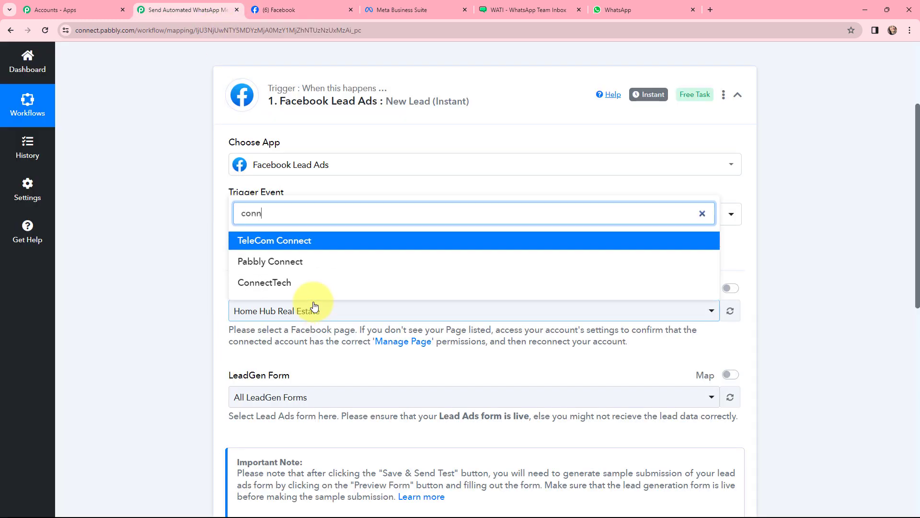
{"action": "left_click", "coordinate": [296, 289]}
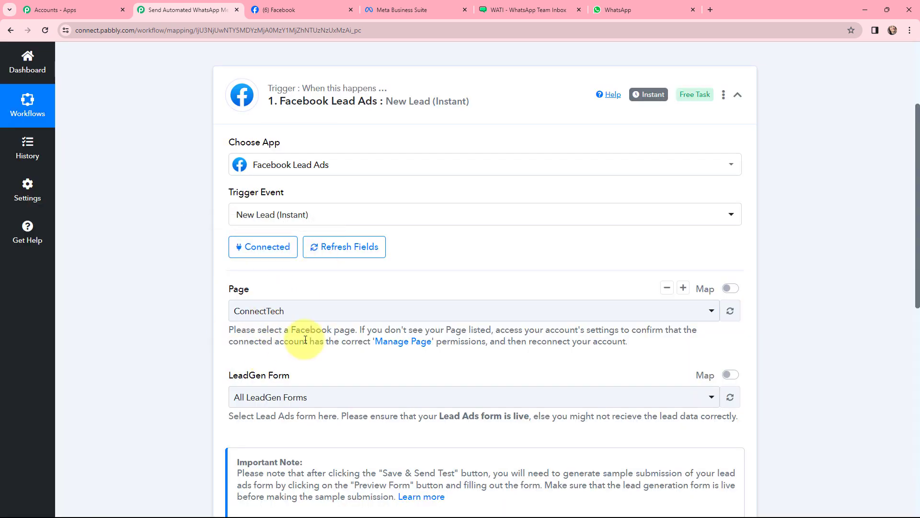
Step: Switch to Meta Business Suite and preview all four pages of the Telecommunication lead form
{"action": "scroll", "coordinate": [314, 329], "scroll_direction": "down", "scroll_amount": 1}
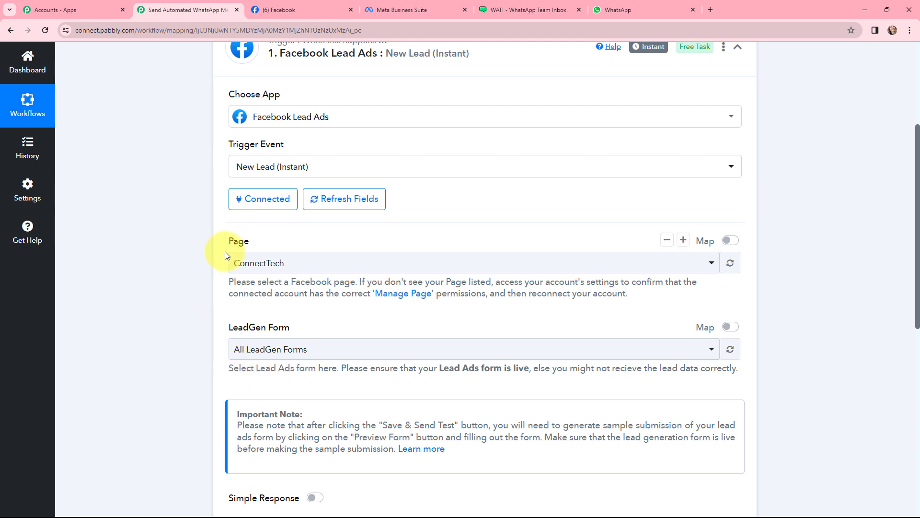
{"action": "left_click", "coordinate": [379, 12]}
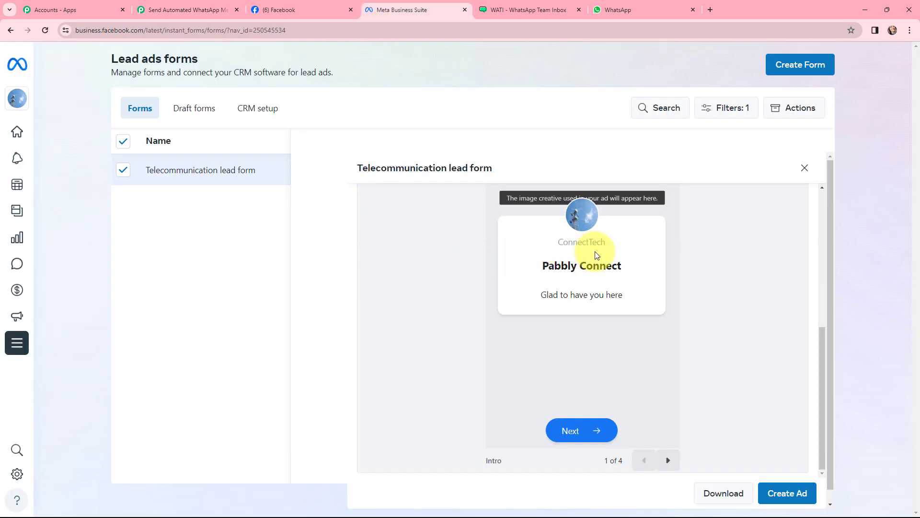
{"action": "scroll", "coordinate": [640, 260], "scroll_direction": "down", "scroll_amount": 1}
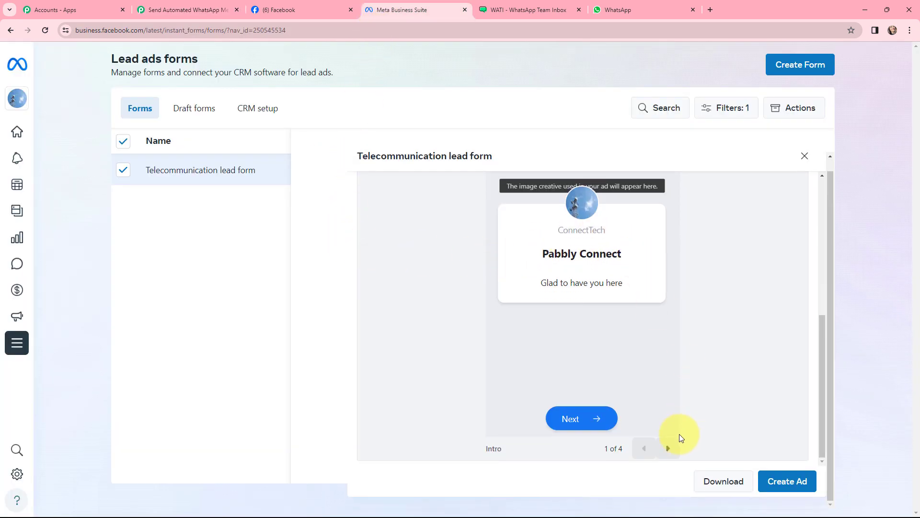
{"action": "left_click", "coordinate": [668, 447]}
{"action": "left_click", "coordinate": [668, 447]}
{"action": "left_click", "coordinate": [668, 447]}
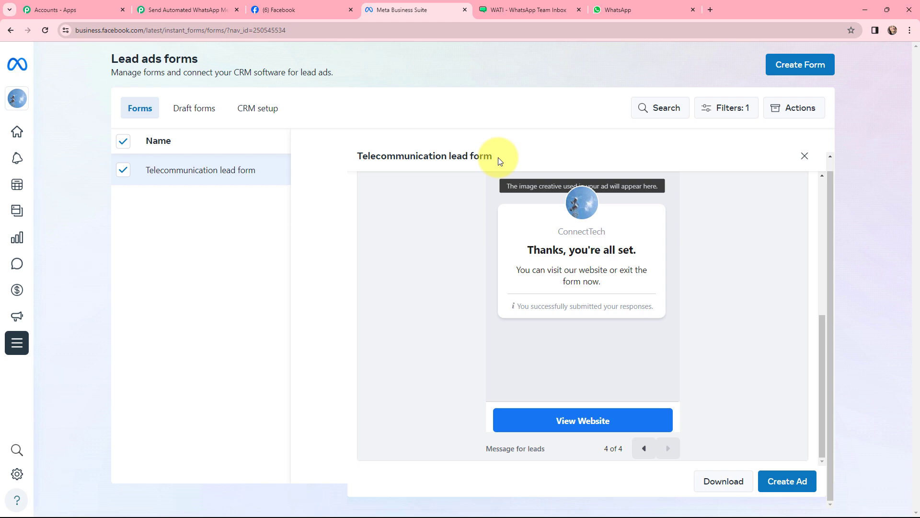
Step: Back in Pabbly Connect, set the trigger's LeadGen form to Telecommunication lead form, then save and send a test request
{"action": "left_click", "coordinate": [217, 10]}
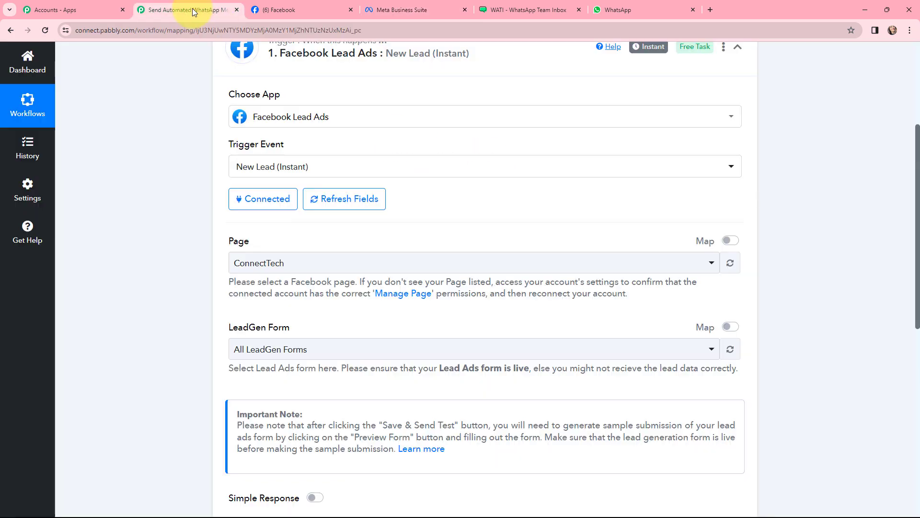
{"action": "left_click", "coordinate": [330, 349]}
{"action": "left_click", "coordinate": [329, 426]}
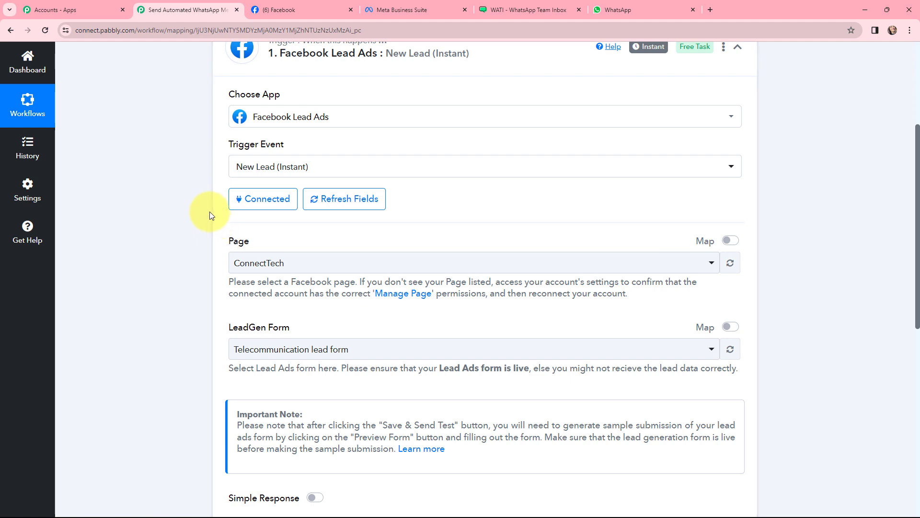
{"action": "scroll", "coordinate": [209, 211], "scroll_direction": "down", "scroll_amount": 4}
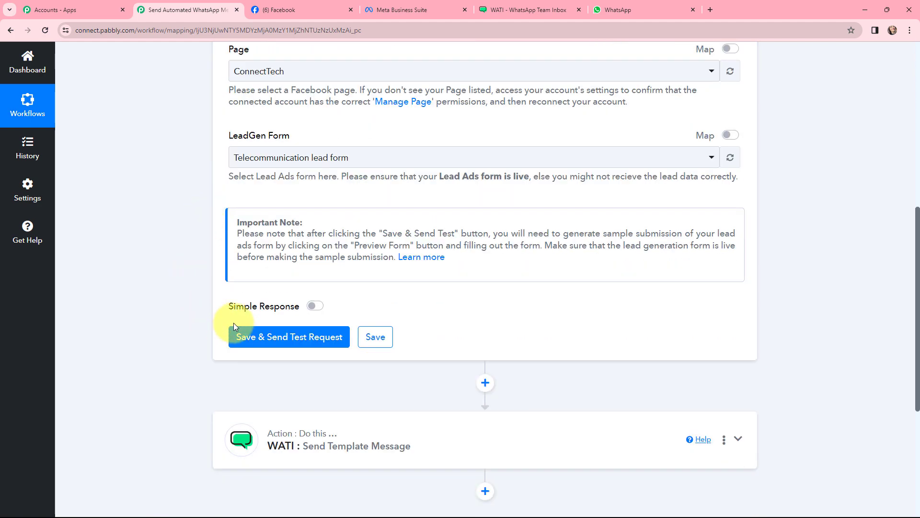
{"action": "left_click", "coordinate": [287, 336]}
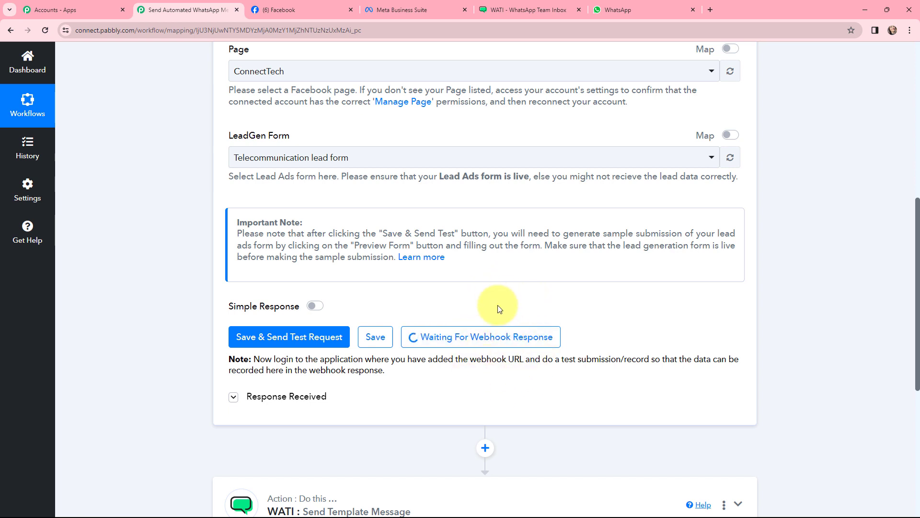
Step: Find the Meta for Developers site in a new browser tab and open its Lead Ads RTU Debug Tool
{"action": "left_click", "coordinate": [711, 6]}
{"action": "type", "text": "meta"}
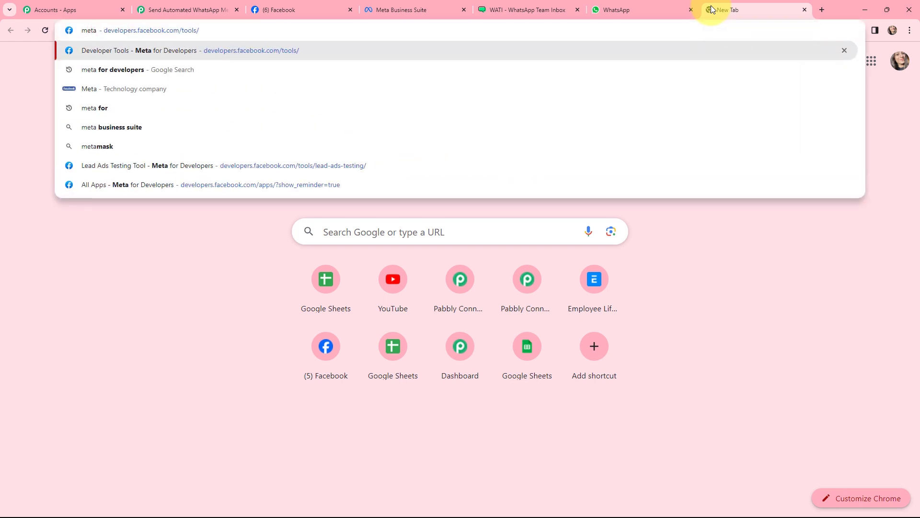
{"action": "type", "text": " fo"}
{"action": "key", "text": "Return"}
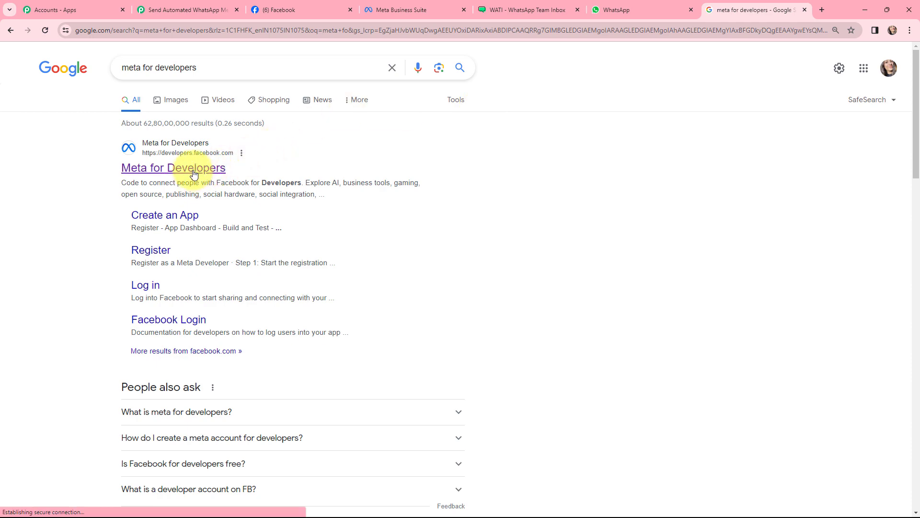
{"action": "left_click", "coordinate": [193, 169]}
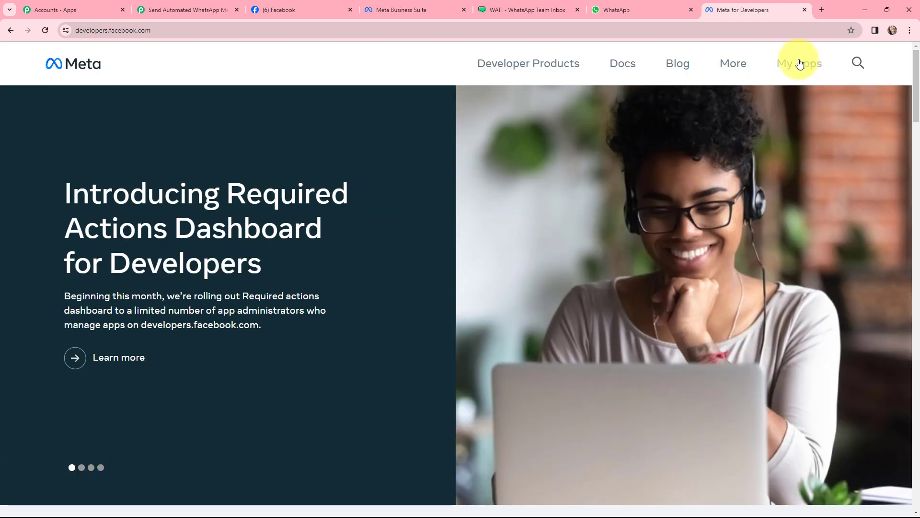
{"action": "left_click", "coordinate": [803, 66]}
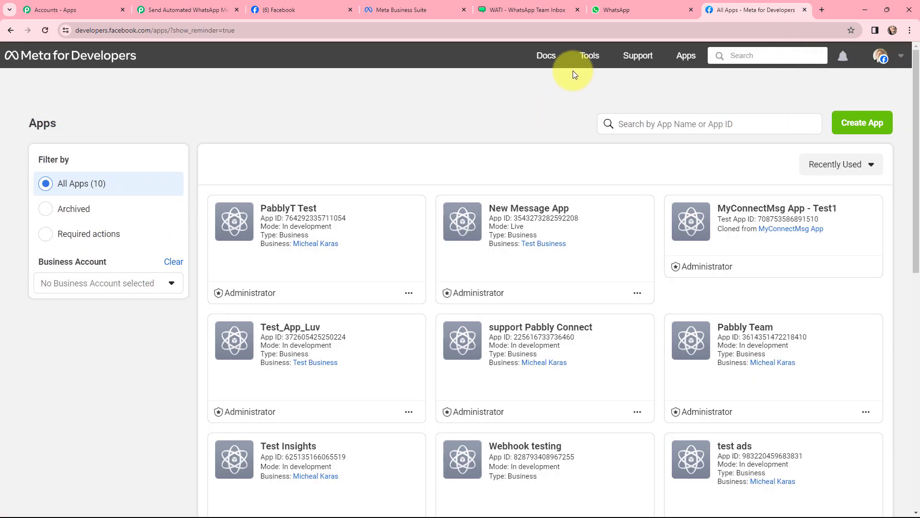
{"action": "left_click", "coordinate": [587, 57]}
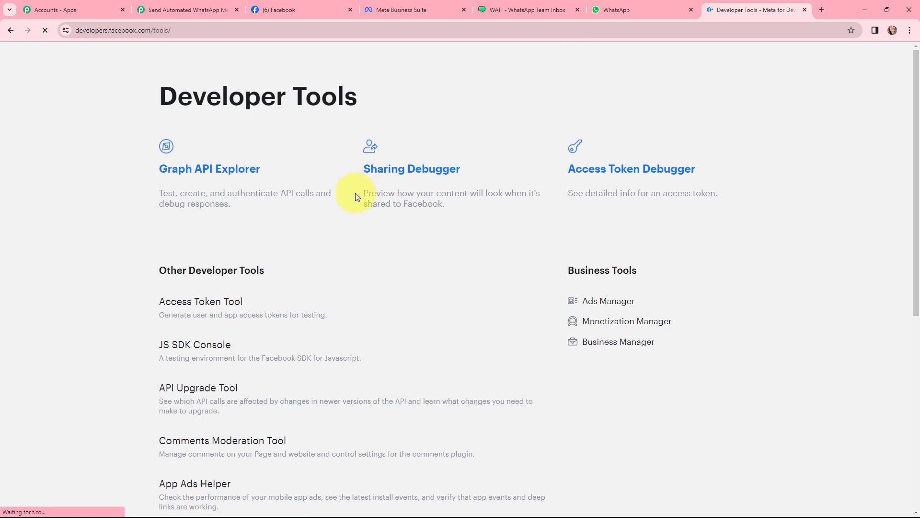
{"action": "scroll", "coordinate": [314, 221], "scroll_direction": "down", "scroll_amount": 4}
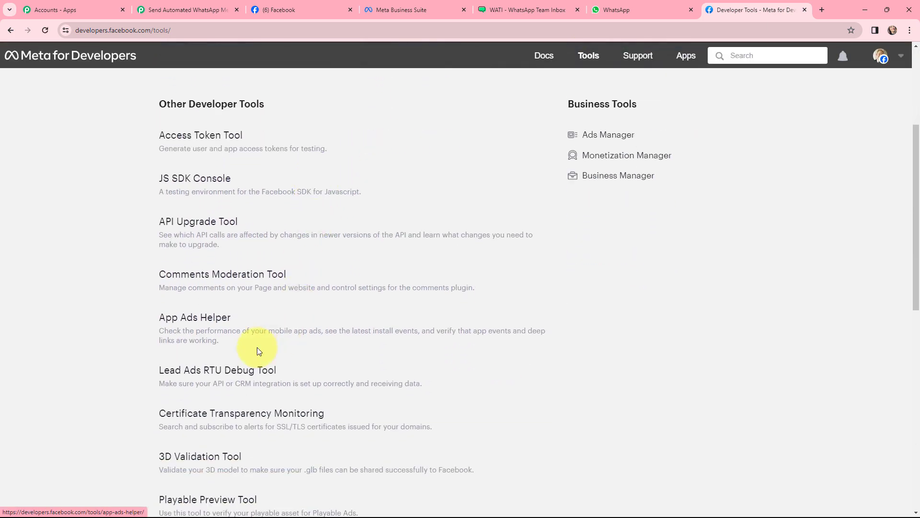
{"action": "left_click", "coordinate": [246, 372]}
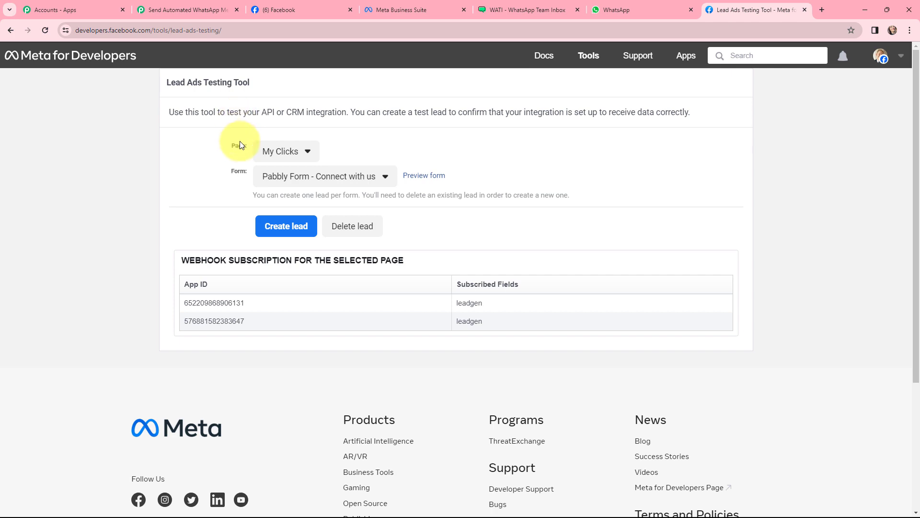
Step: Choose the ConnectTech page and the Telecommunication lead form in the Lead Ads Testing Tool
{"action": "left_click", "coordinate": [311, 152]}
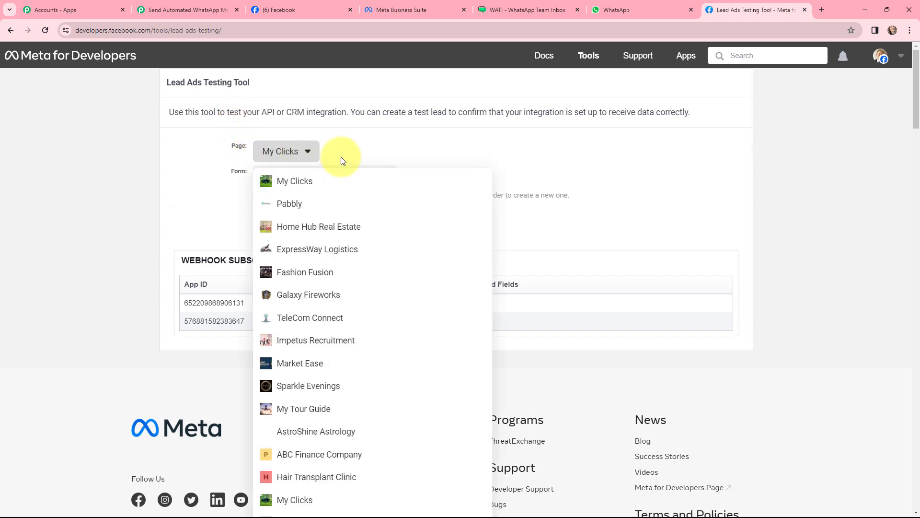
{"action": "scroll", "coordinate": [392, 220], "scroll_direction": "down", "scroll_amount": 14}
{"action": "scroll", "coordinate": [394, 222], "scroll_direction": "down", "scroll_amount": 20}
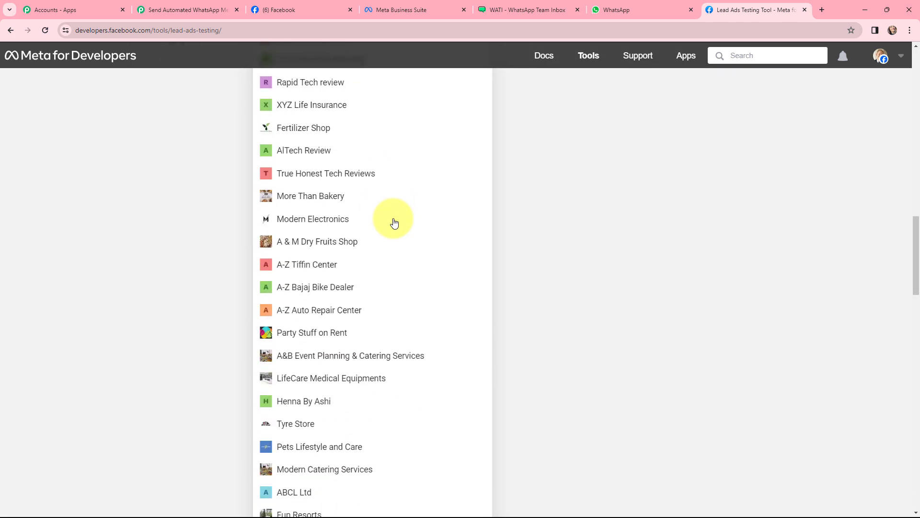
{"action": "scroll", "coordinate": [394, 222], "scroll_direction": "down", "scroll_amount": 9}
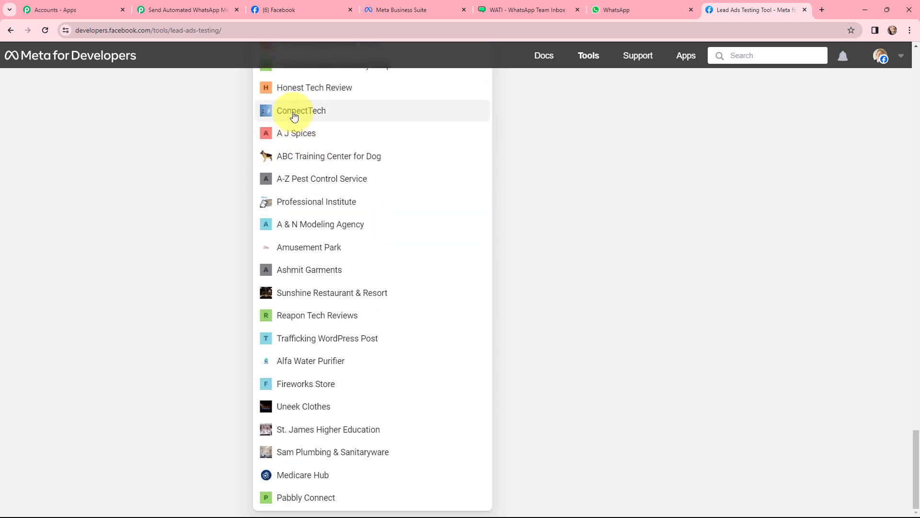
{"action": "left_click", "coordinate": [295, 111]}
{"action": "scroll", "coordinate": [316, 173], "scroll_direction": "up", "scroll_amount": 3}
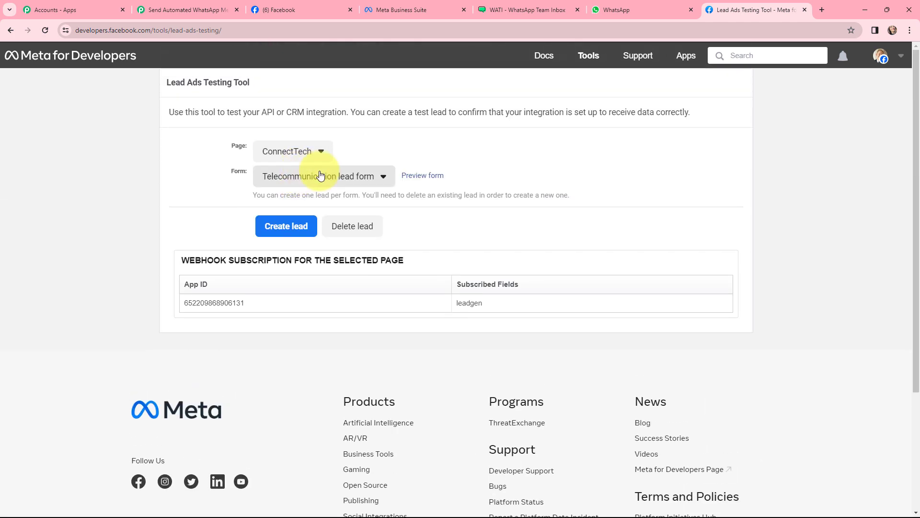
{"action": "left_click", "coordinate": [386, 177]}
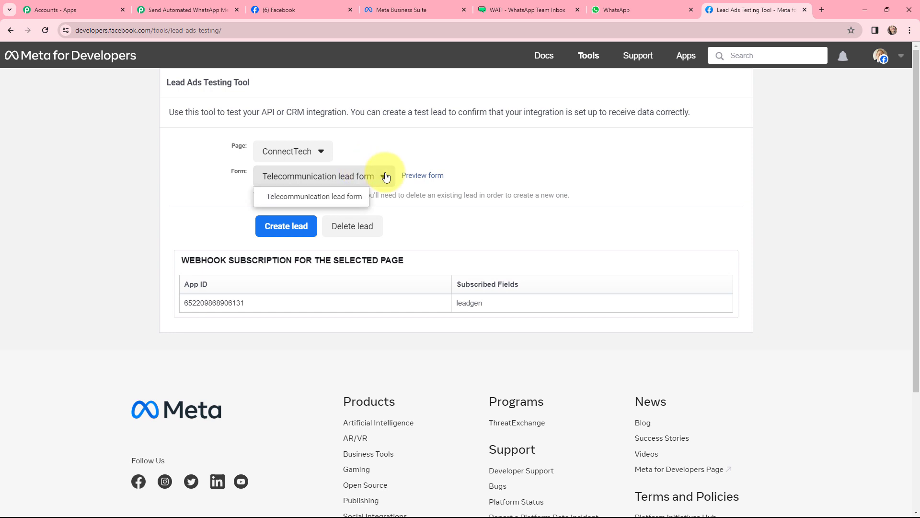
{"action": "left_click", "coordinate": [322, 197]}
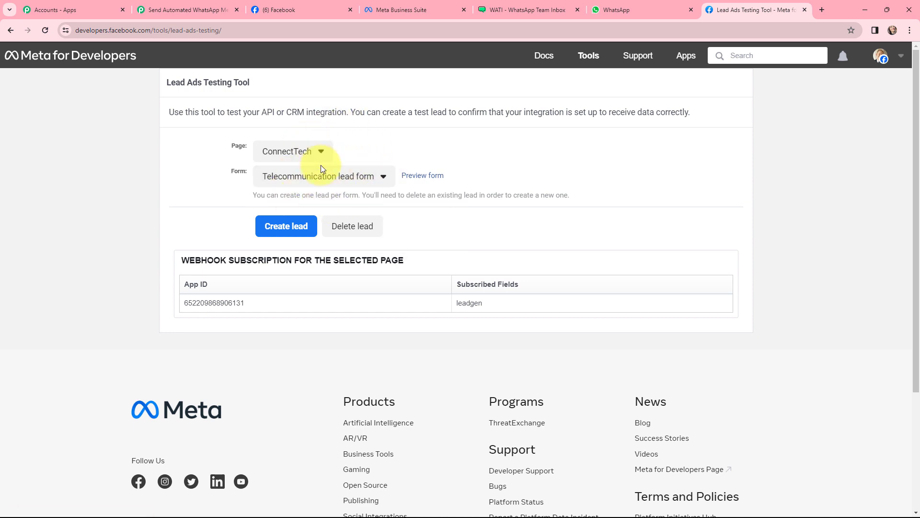
Step: Preview the lead form, submit a test lead with the prefilled contact details, and close the preview
{"action": "left_click", "coordinate": [421, 178]}
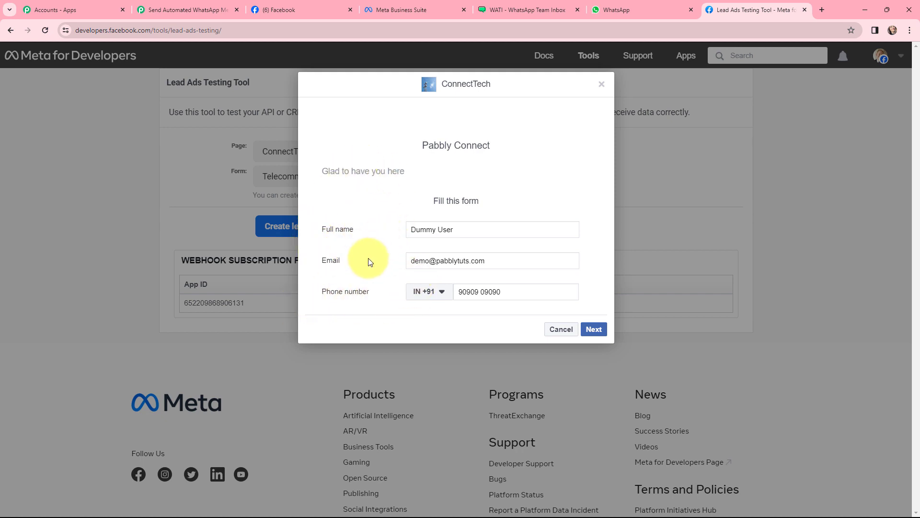
{"action": "left_click", "coordinate": [596, 330]}
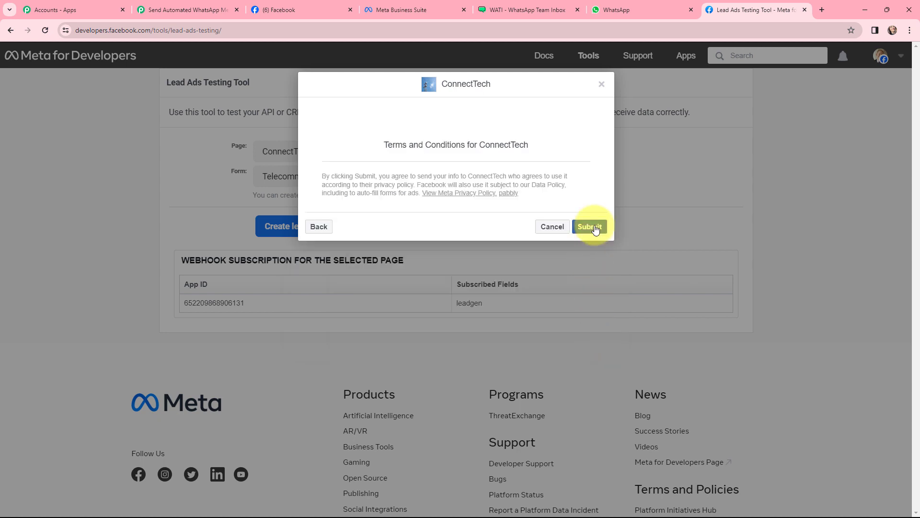
{"action": "left_click", "coordinate": [595, 228]}
{"action": "left_click", "coordinate": [602, 87]}
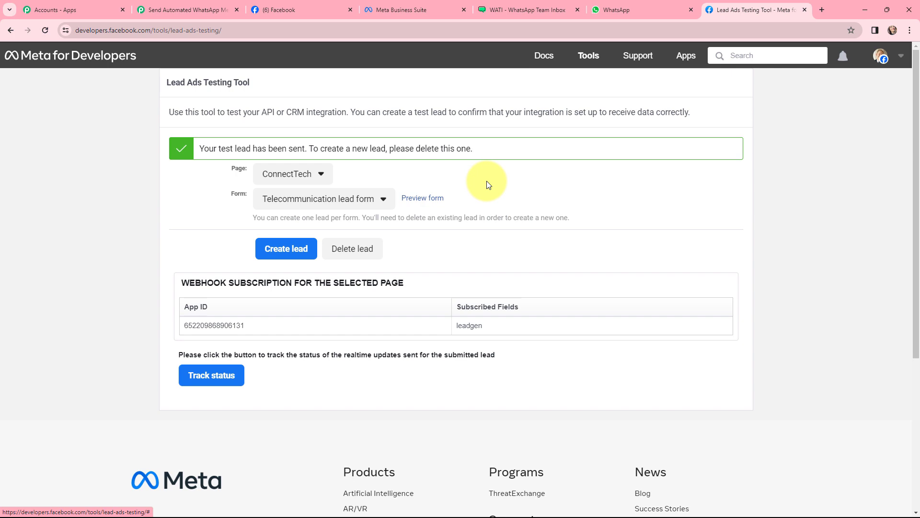
Step: Return to Pabbly Connect and check the lead's full name, email and phone number in the trigger's received response
{"action": "left_click", "coordinate": [186, 11]}
{"action": "scroll", "coordinate": [464, 193], "scroll_direction": "down", "scroll_amount": 4}
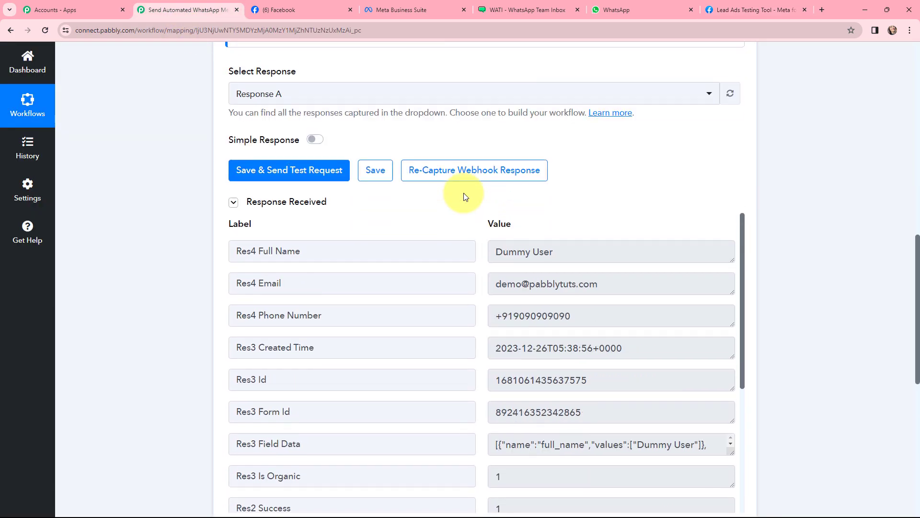
{"action": "scroll", "coordinate": [479, 191], "scroll_direction": "down", "scroll_amount": 1}
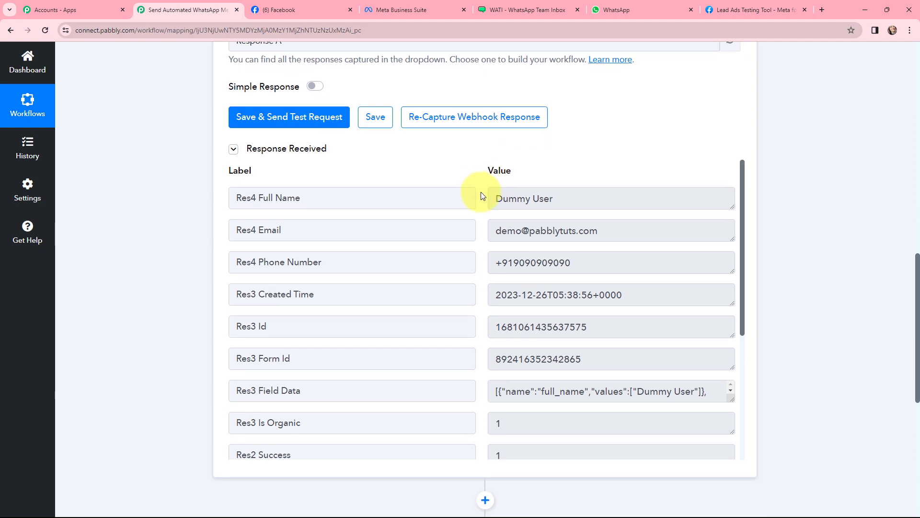
{"action": "left_click", "coordinate": [569, 199]}
{"action": "key", "text": "Tab"}
{"action": "key", "text": "Tab"}
{"action": "key", "text": "Tab"}
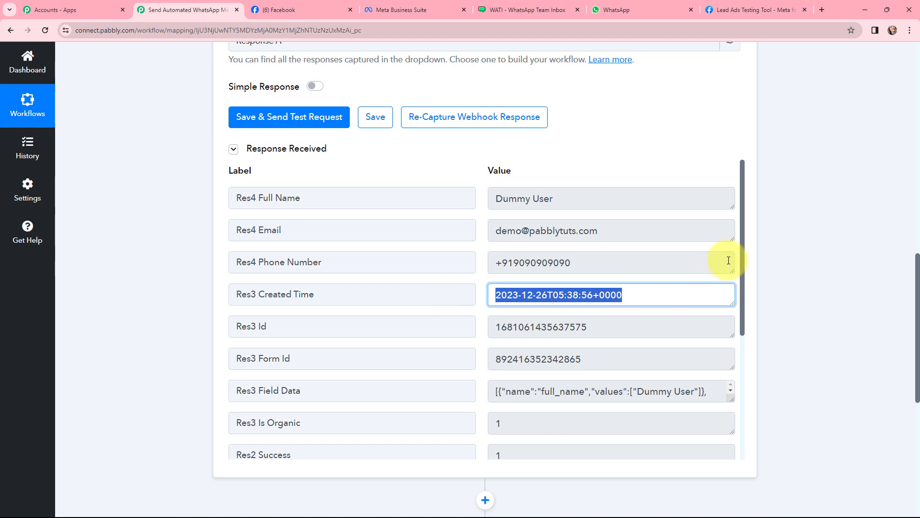
{"action": "left_click_drag", "start_coordinate": [741, 248], "coordinate": [717, 221]}
{"action": "left_click", "coordinate": [777, 231]}
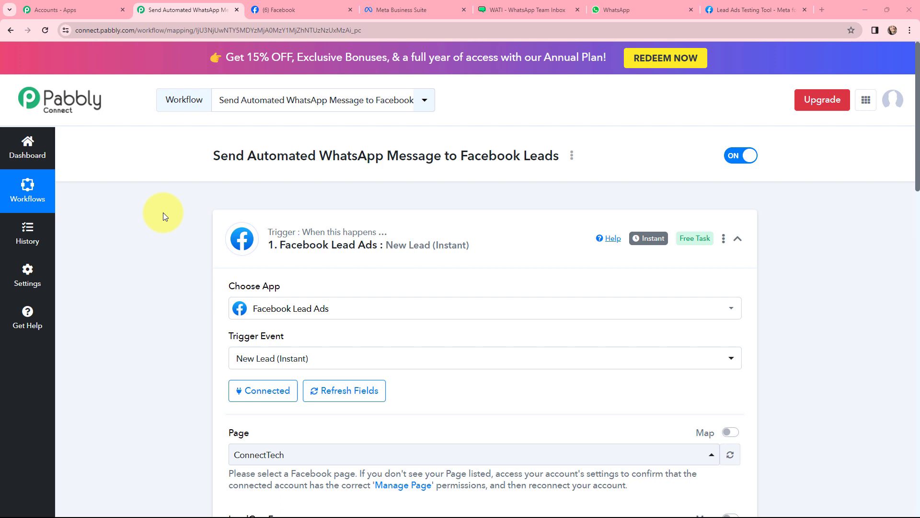
Step: Collapse the Facebook Lead Ads trigger and start adding a new connection for the WATI action step
{"action": "mouse_move", "coordinate": [644, 247]}
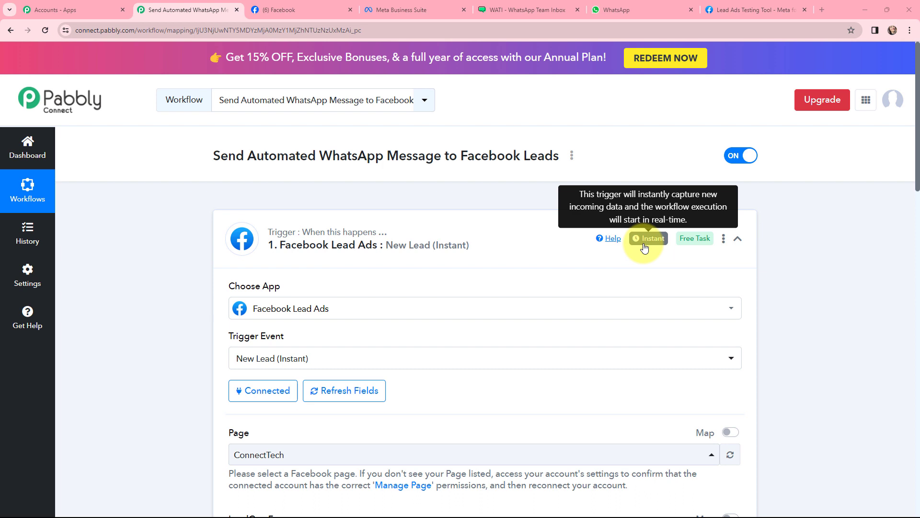
{"action": "left_click", "coordinate": [229, 233]}
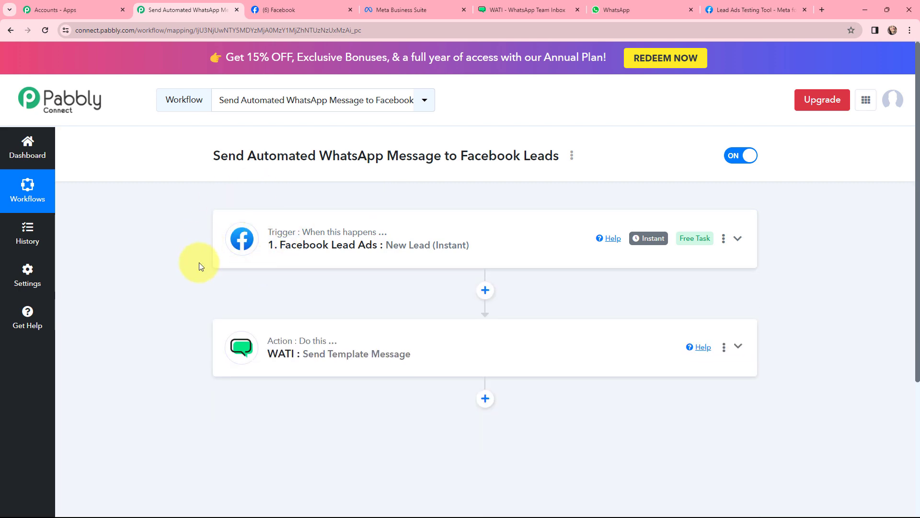
{"action": "left_click", "coordinate": [309, 339]}
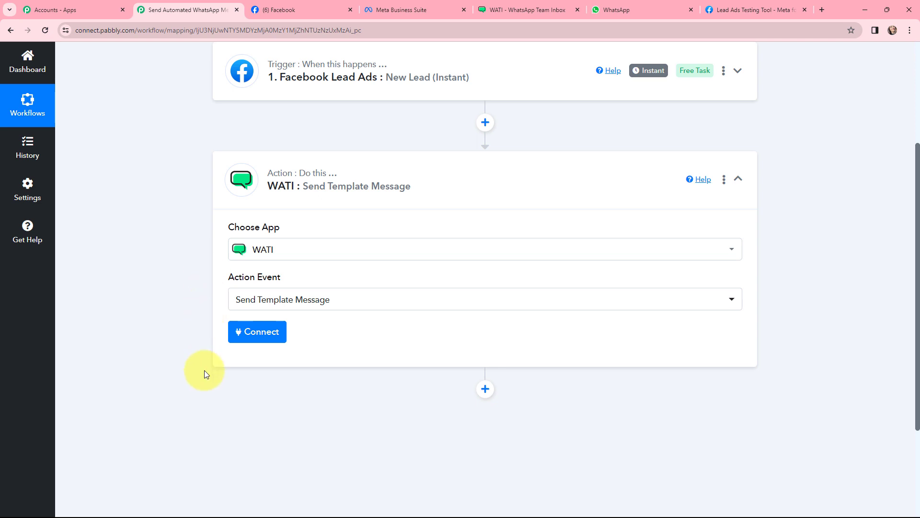
{"action": "left_click", "coordinate": [257, 338]}
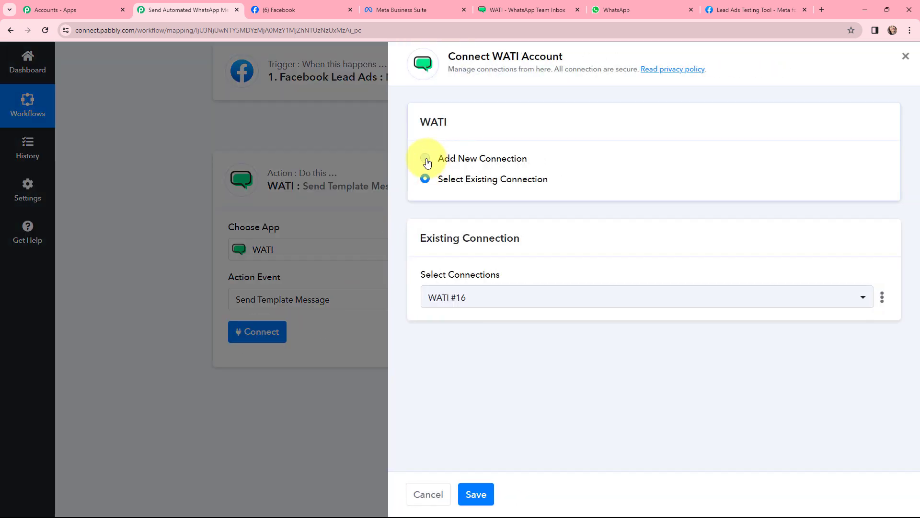
{"action": "left_click", "coordinate": [426, 159]}
{"action": "left_click_drag", "start_coordinate": [481, 280], "coordinate": [421, 284]}
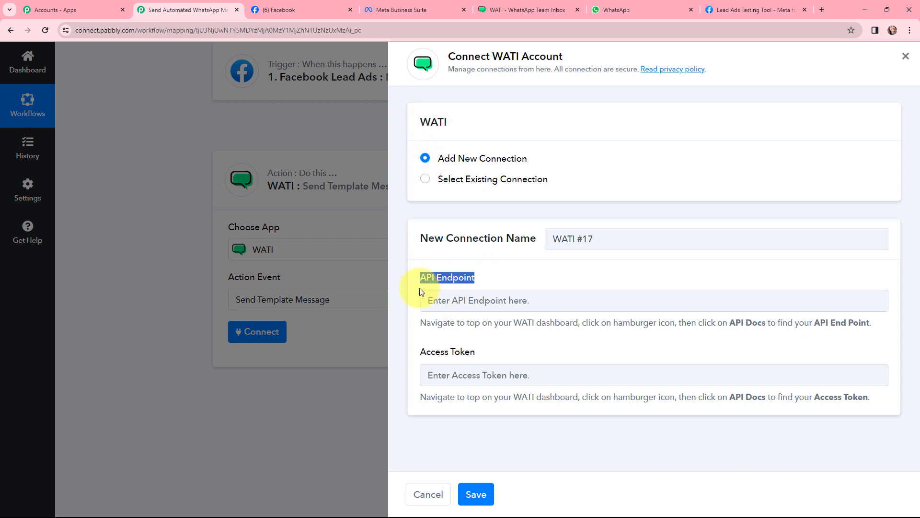
{"action": "left_click_drag", "start_coordinate": [476, 353], "coordinate": [879, 326]}
{"action": "left_click_drag", "start_coordinate": [422, 397], "coordinate": [879, 396]}
{"action": "left_click", "coordinate": [594, 359]}
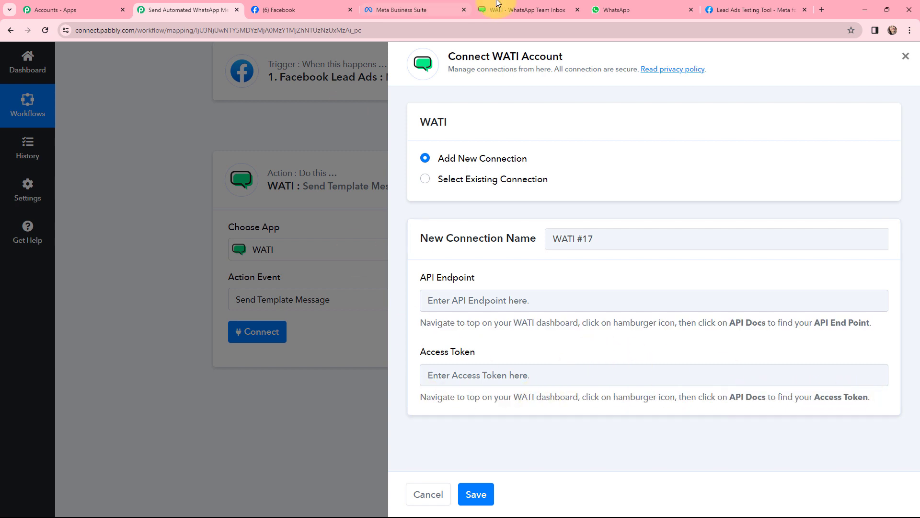
{"action": "left_click", "coordinate": [524, 10]}
{"action": "scroll", "coordinate": [316, 134], "scroll_direction": "up", "scroll_amount": 2}
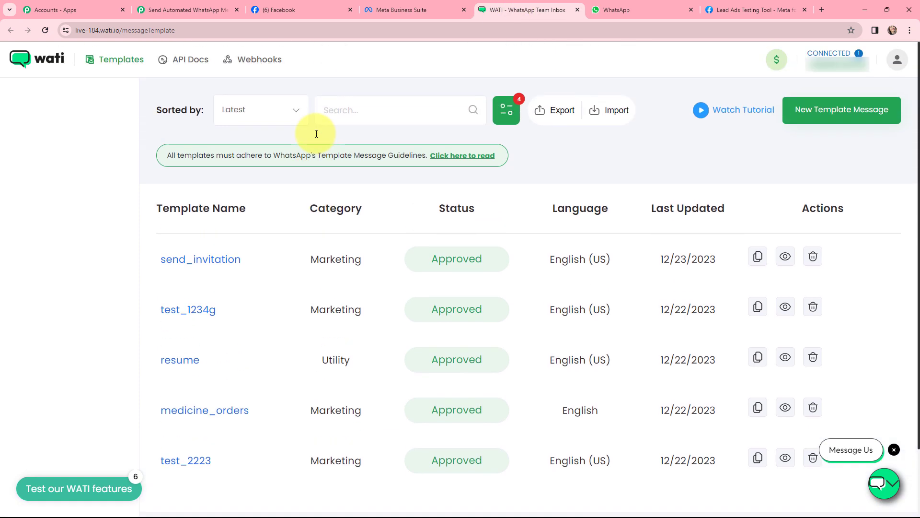
{"action": "left_click", "coordinate": [188, 64]}
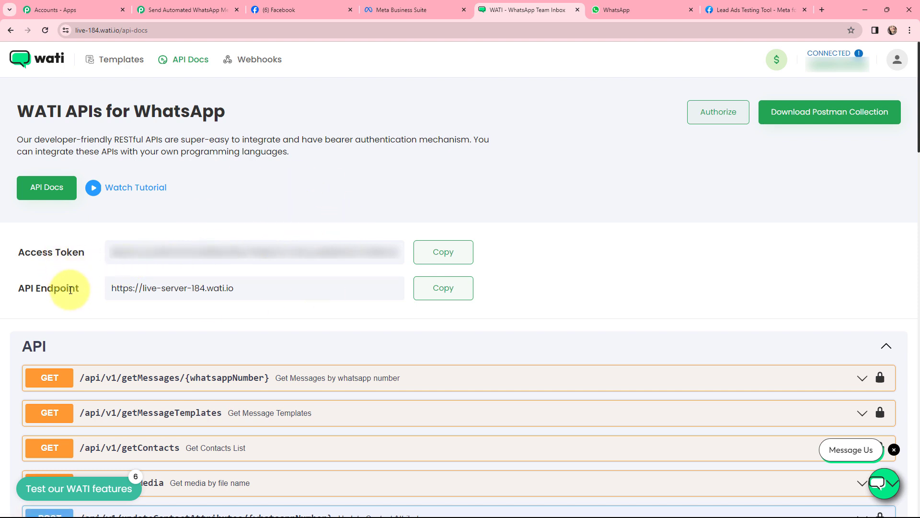
{"action": "left_click", "coordinate": [439, 290]}
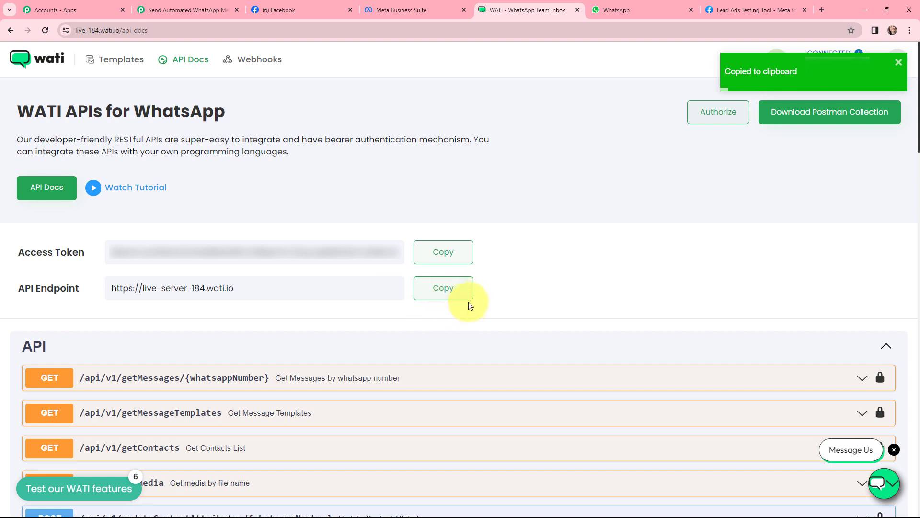
{"action": "left_click", "coordinate": [188, 10]}
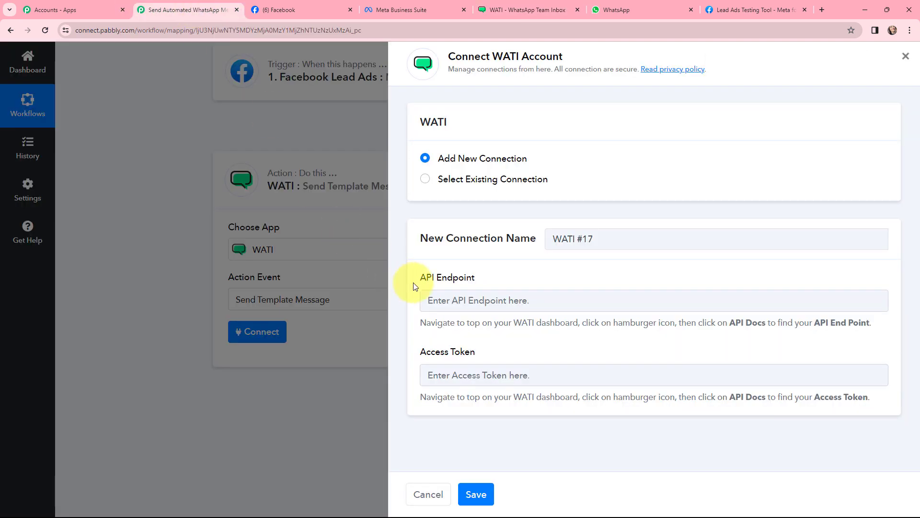
{"action": "left_click", "coordinate": [438, 299]}
{"action": "key", "text": "ctrl+v"}
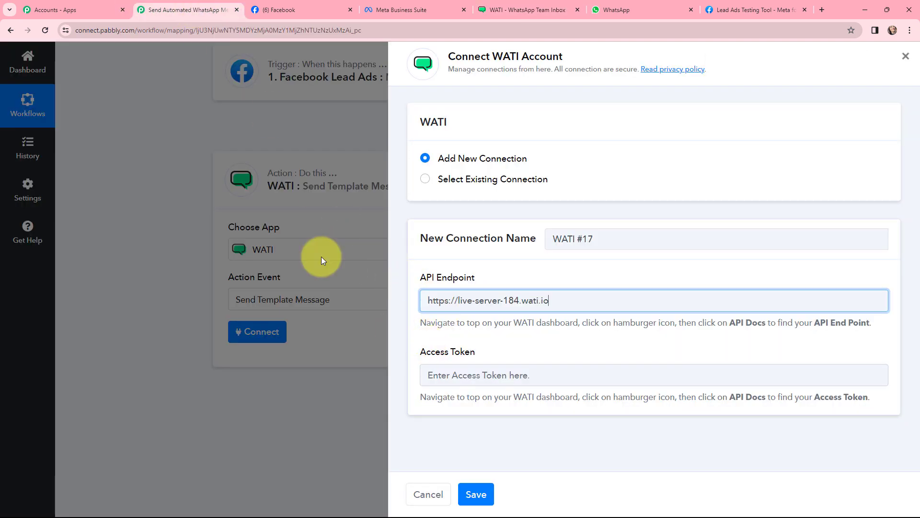
Step: Copy the access token from WATI's API docs, paste it into the new WATI connection in Pabbly Connect, and save the connection
{"action": "left_click", "coordinate": [499, 10]}
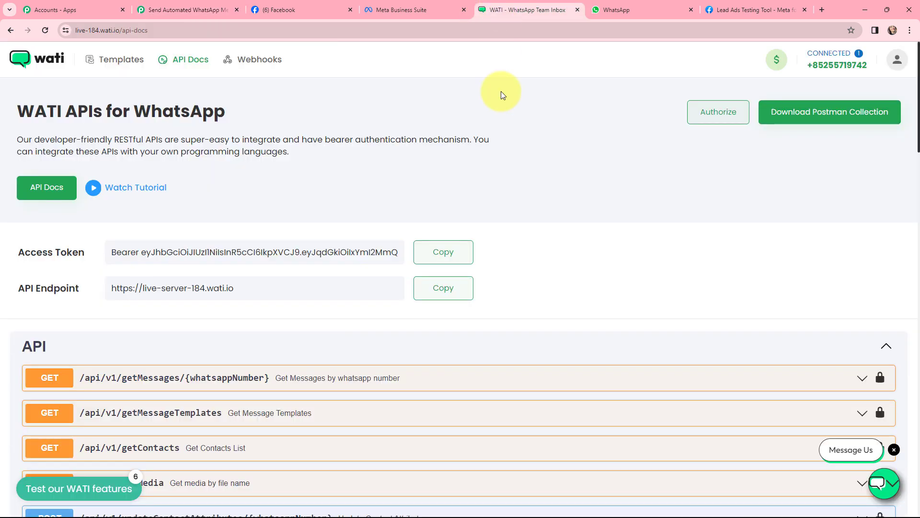
{"action": "left_click", "coordinate": [438, 252]}
{"action": "left_click", "coordinate": [187, 7]}
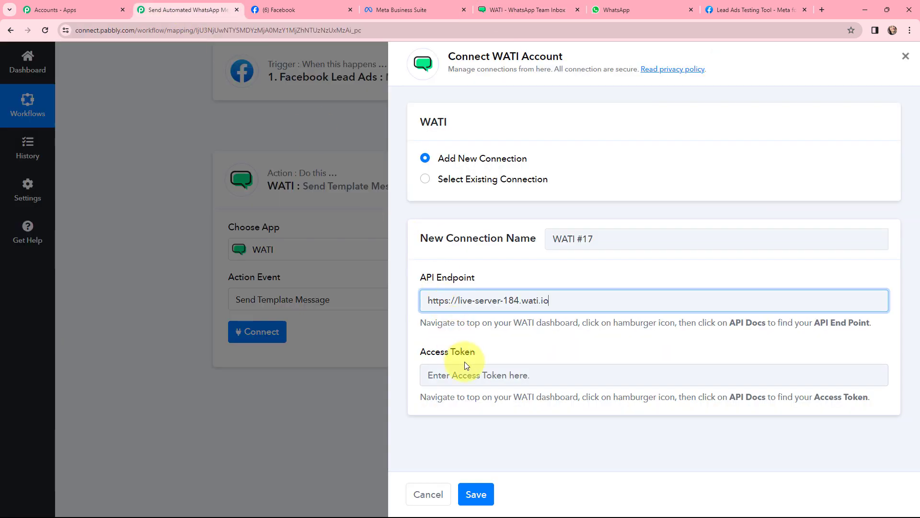
{"action": "left_click", "coordinate": [468, 373]}
{"action": "key", "text": "ctrl+v"}
{"action": "left_click", "coordinate": [509, 343]}
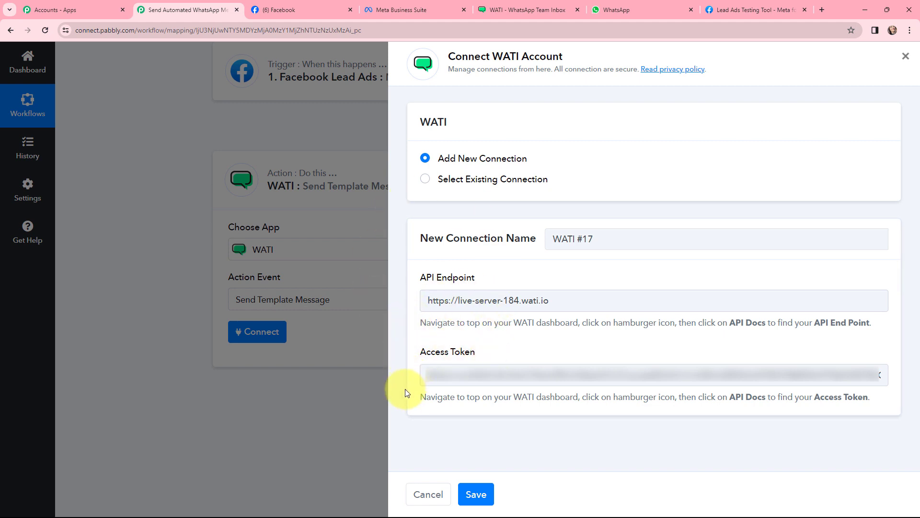
{"action": "left_click", "coordinate": [475, 494]}
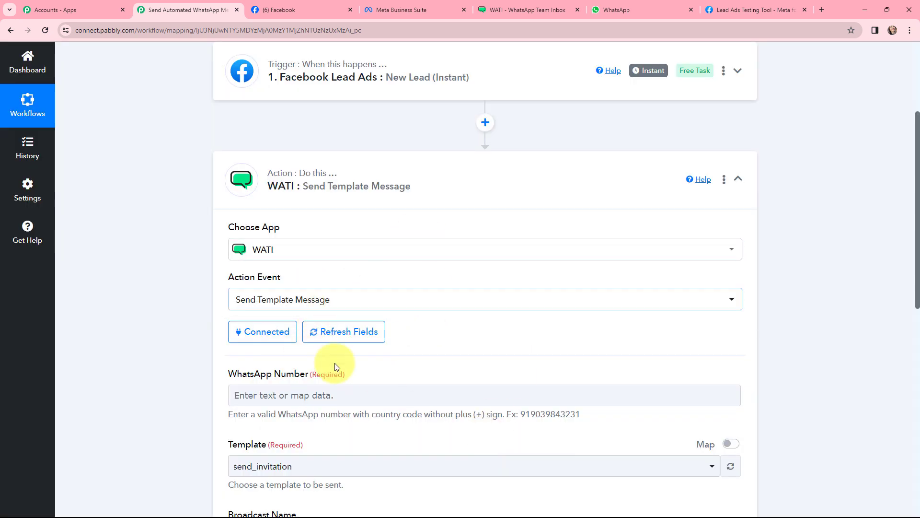
Step: Map the WATI action's WhatsApp Number to the phone number from the Facebook Lead Ads trigger
{"action": "scroll", "coordinate": [416, 317], "scroll_direction": "down", "scroll_amount": 3}
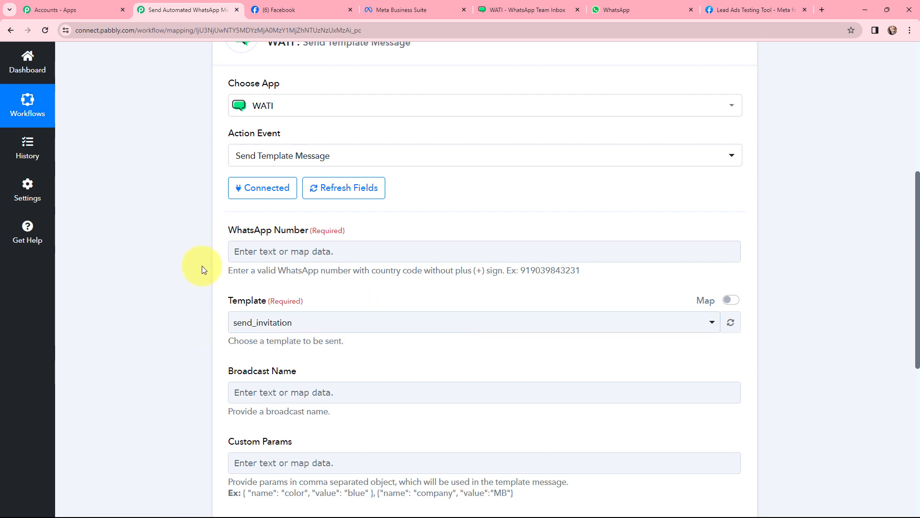
{"action": "left_click", "coordinate": [311, 252]}
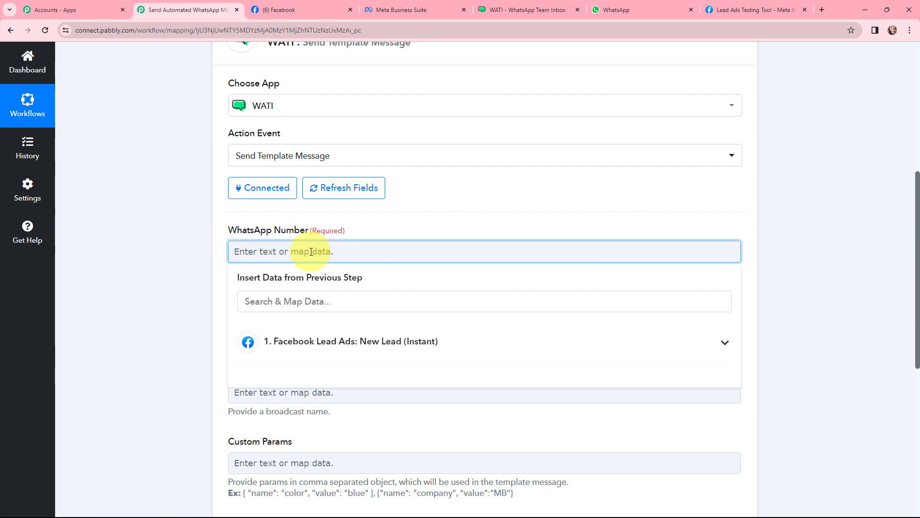
{"action": "left_click", "coordinate": [335, 342]}
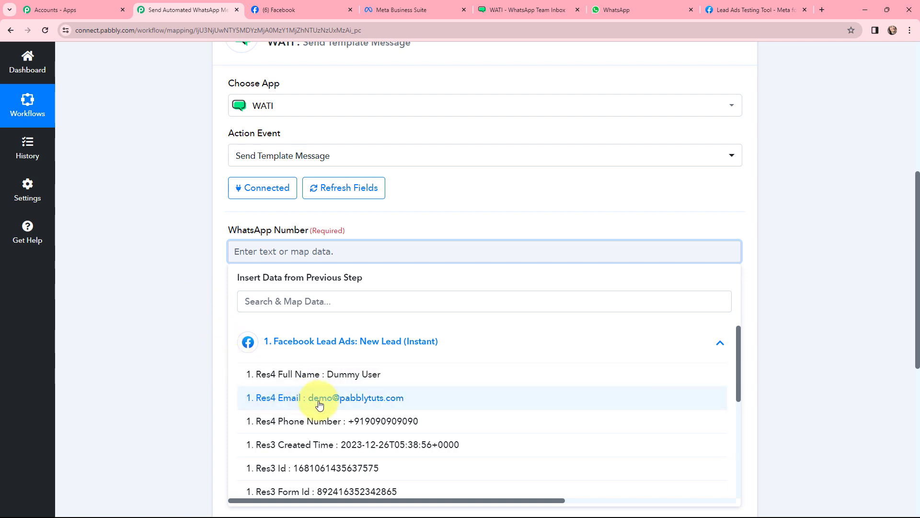
{"action": "left_click", "coordinate": [366, 421]}
{"action": "left_click", "coordinate": [195, 277]}
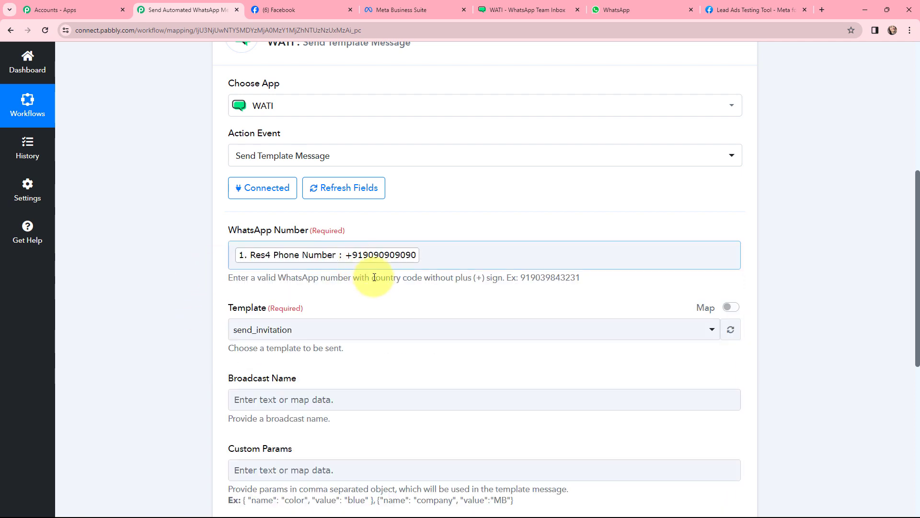
Step: Switch to WATI, search the message templates for fbleadads, and open that template
{"action": "scroll", "coordinate": [378, 277], "scroll_direction": "down", "scroll_amount": 2}
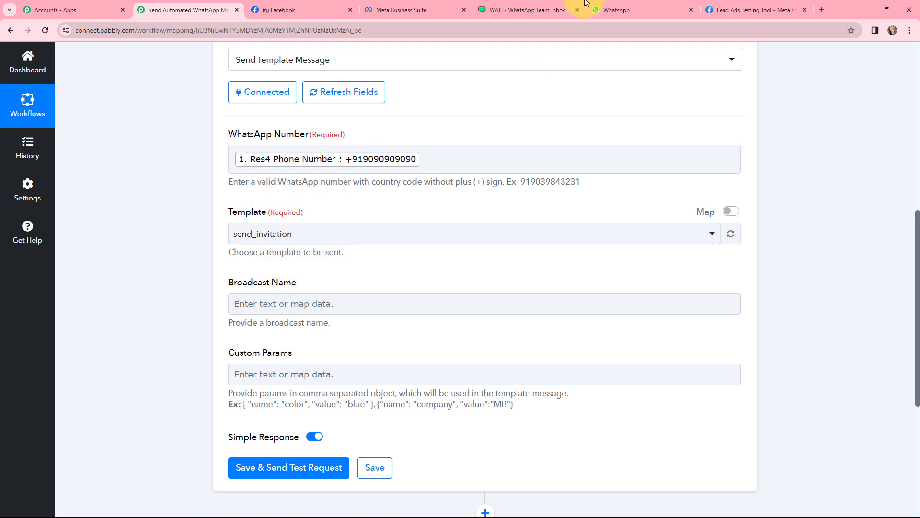
{"action": "left_click", "coordinate": [529, 10]}
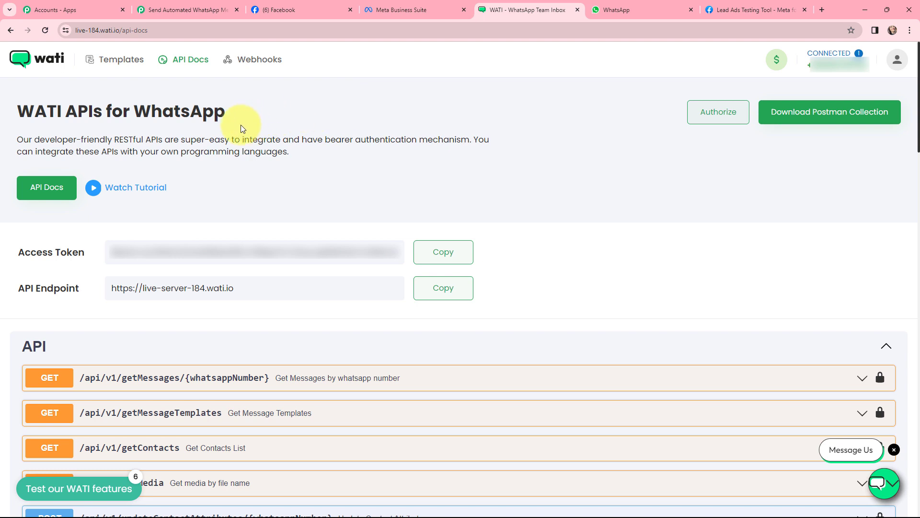
{"action": "left_click", "coordinate": [130, 59]}
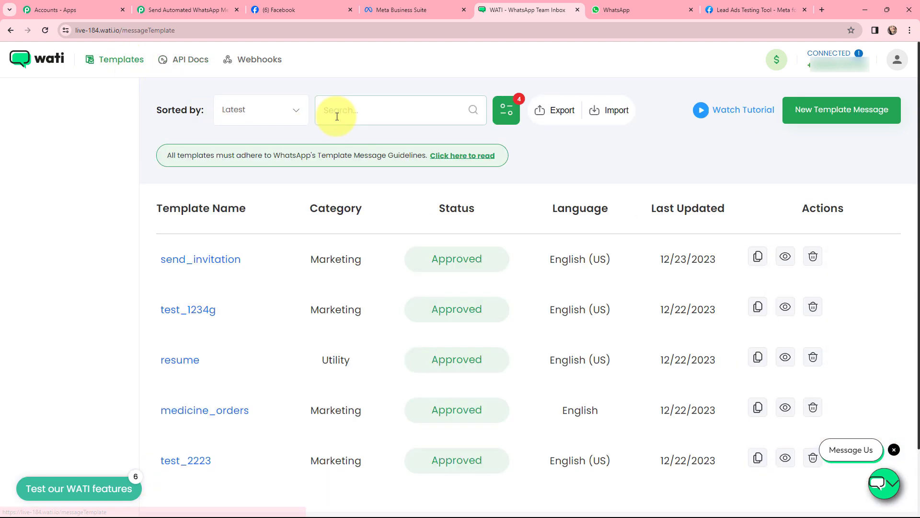
{"action": "left_click", "coordinate": [337, 117]}
{"action": "type", "text": "fble"}
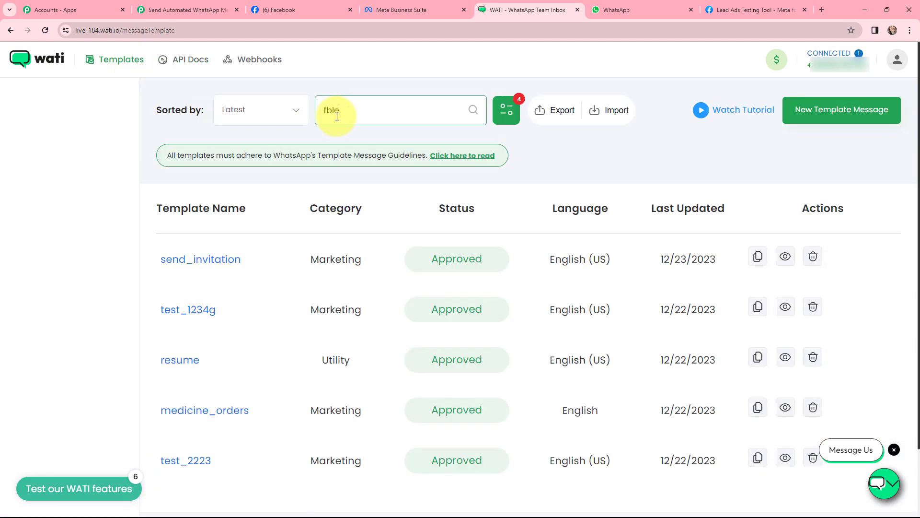
{"action": "type", "text": "adads"}
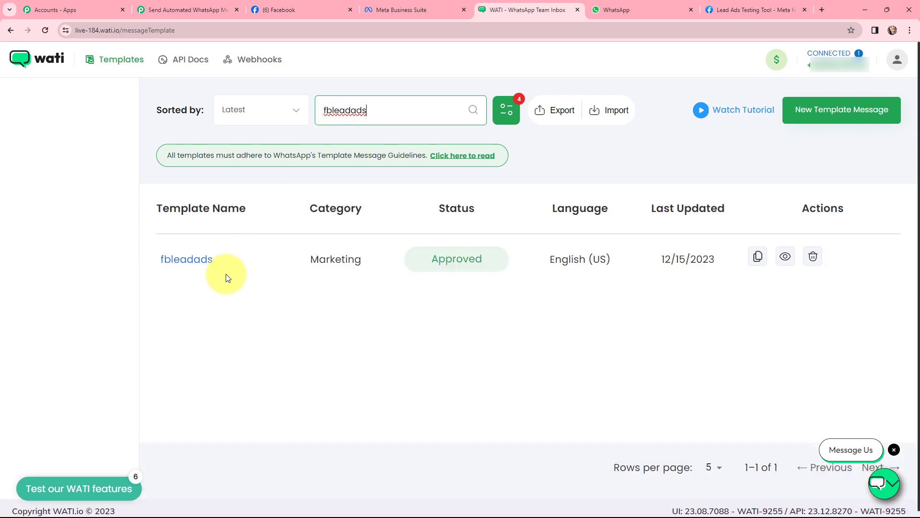
{"action": "left_click", "coordinate": [182, 258]}
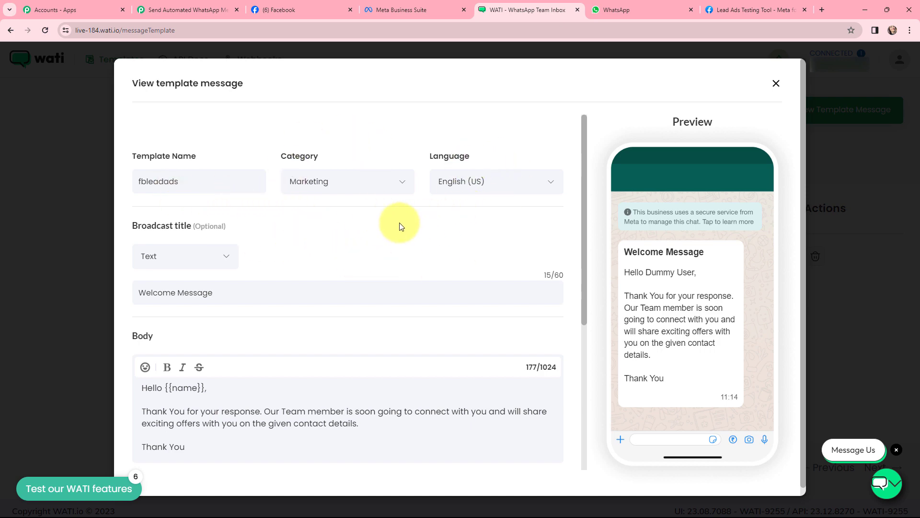
Step: Review the fbleadads template's title and body text, including the {{name}} variable in the greeting
{"action": "scroll", "coordinate": [400, 225], "scroll_direction": "down", "scroll_amount": 2}
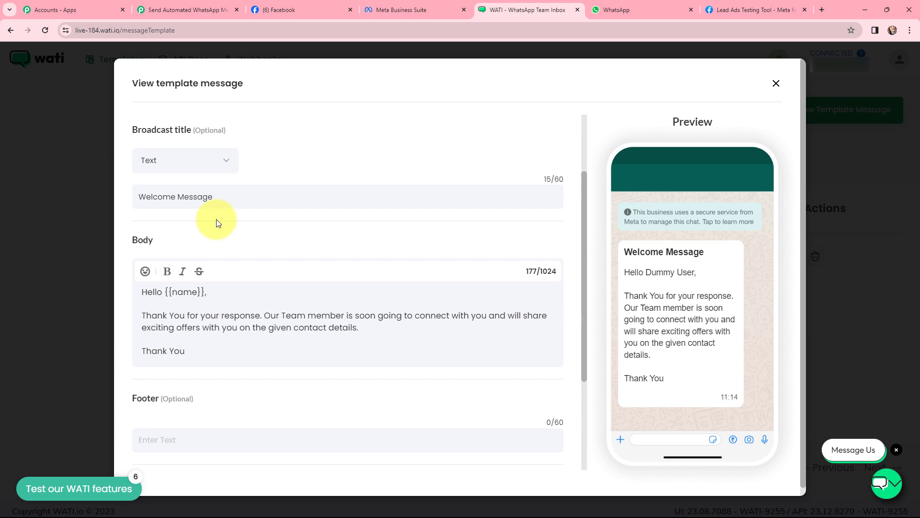
{"action": "scroll", "coordinate": [216, 223], "scroll_direction": "down", "scroll_amount": 1}
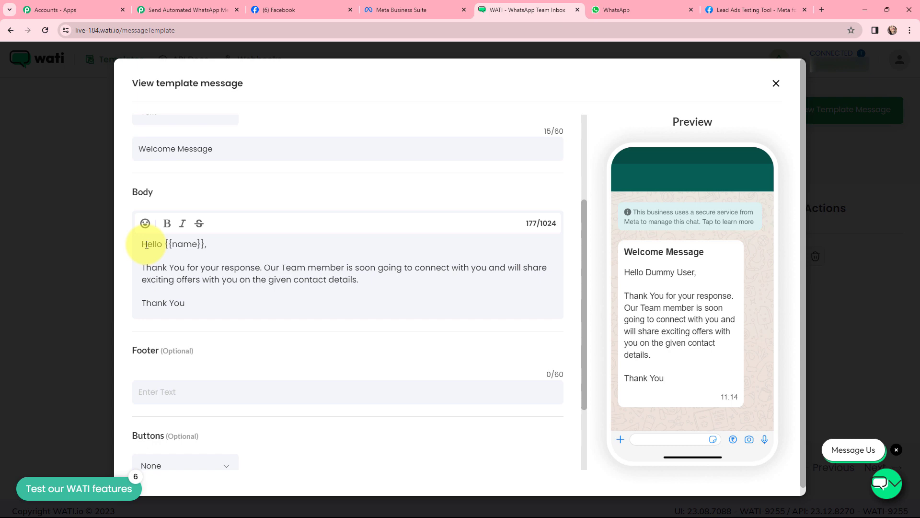
{"action": "left_click_drag", "start_coordinate": [163, 245], "coordinate": [207, 245]}
{"action": "left_click", "coordinate": [208, 245]}
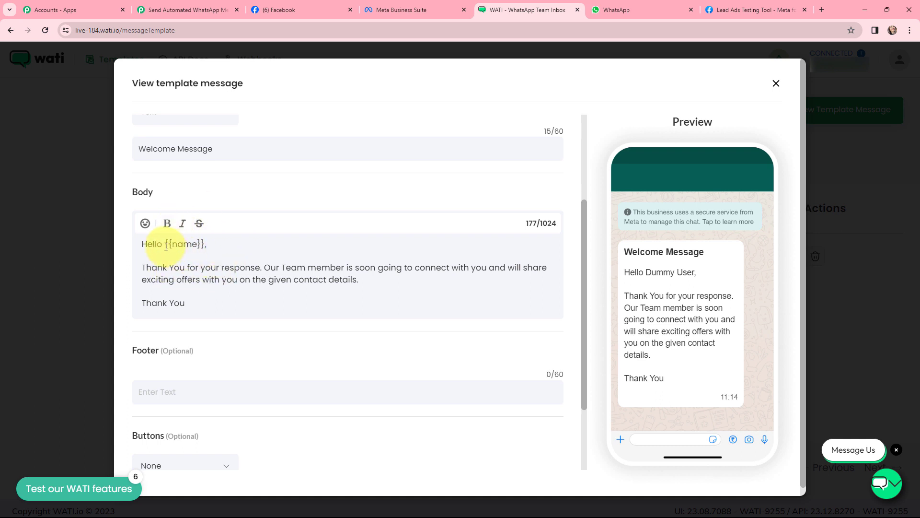
{"action": "left_click_drag", "start_coordinate": [166, 247], "coordinate": [205, 246]}
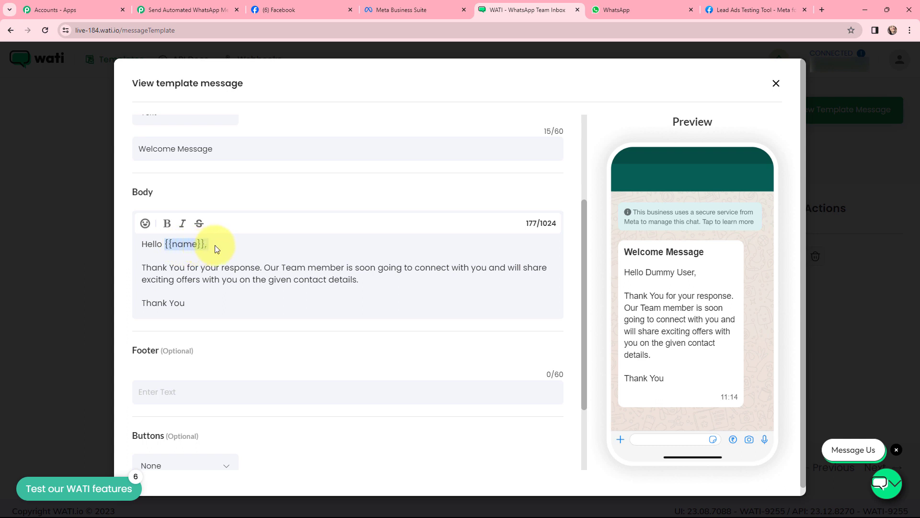
{"action": "left_click", "coordinate": [215, 245]}
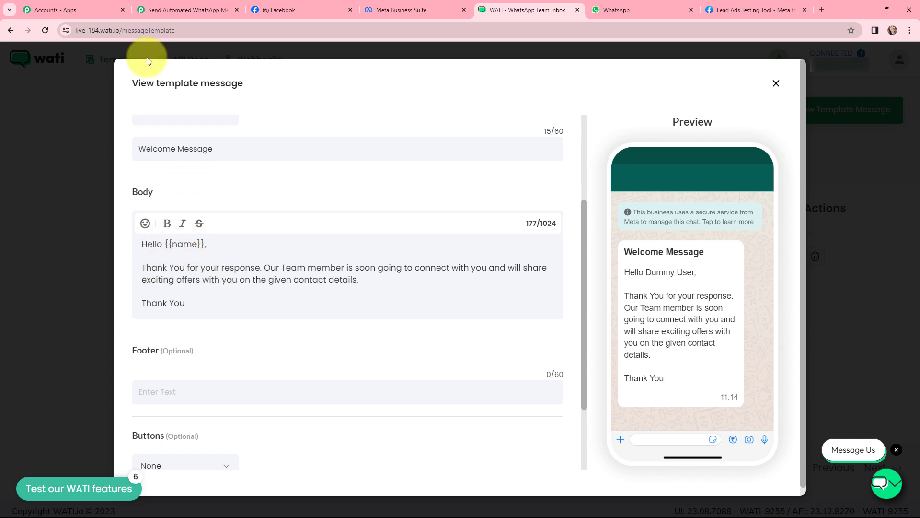
Step: Return to Pabbly Connect, select the fbleadads template, and set the broadcast name to Welcome Message
{"action": "left_click", "coordinate": [177, 6]}
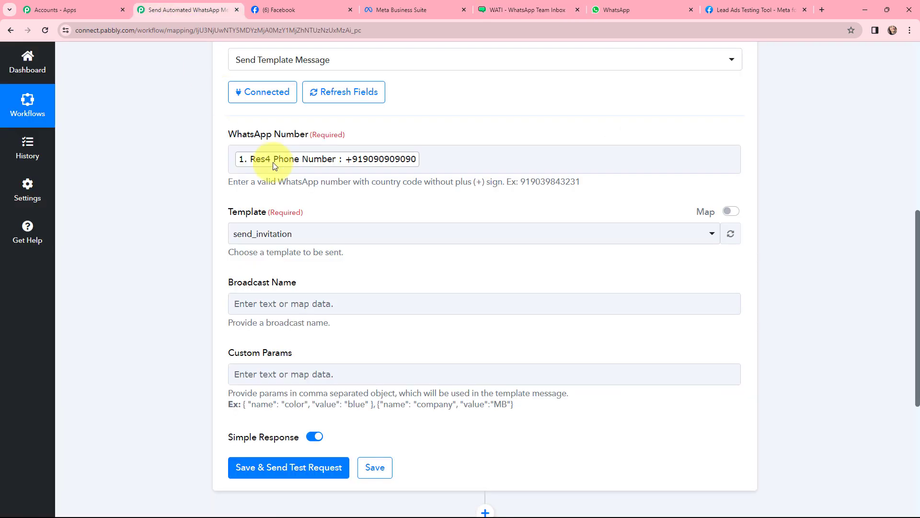
{"action": "left_click", "coordinate": [306, 235]}
{"action": "type", "text": "fble"}
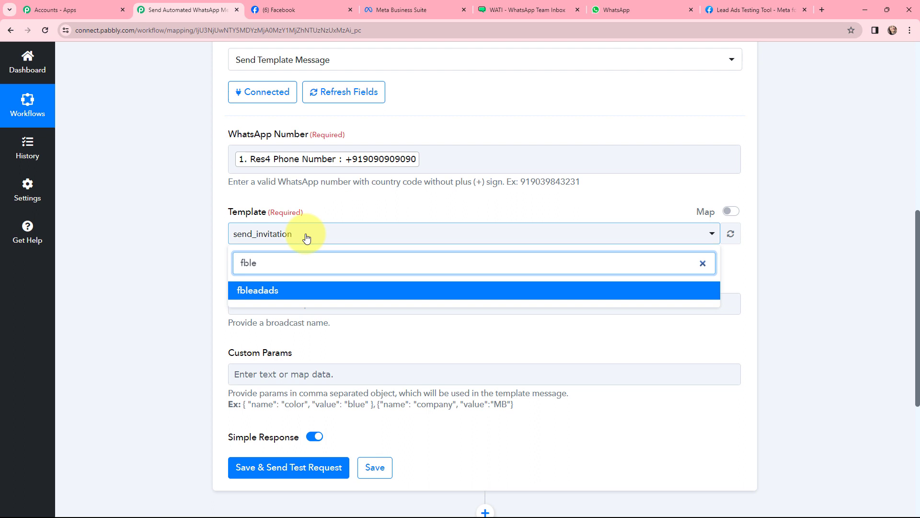
{"action": "left_click", "coordinate": [267, 290]}
{"action": "left_click", "coordinate": [275, 298]}
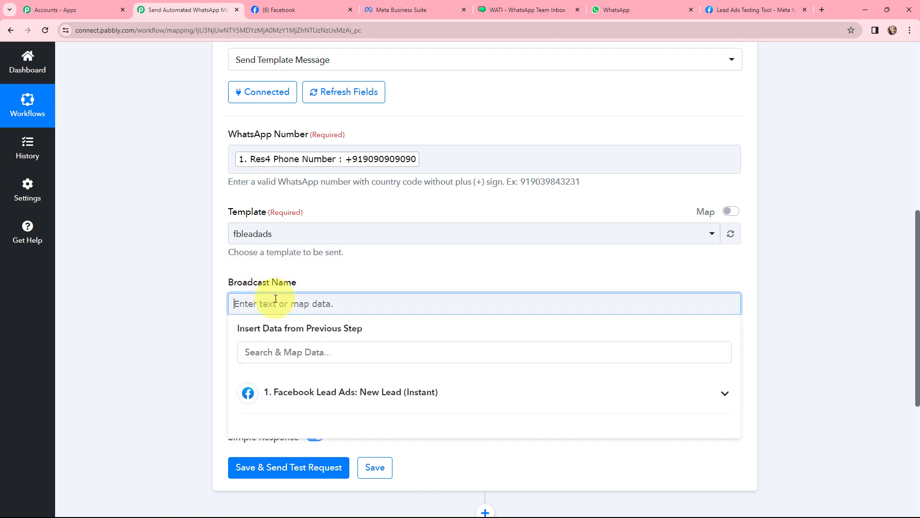
{"action": "type", "text": "Welc"}
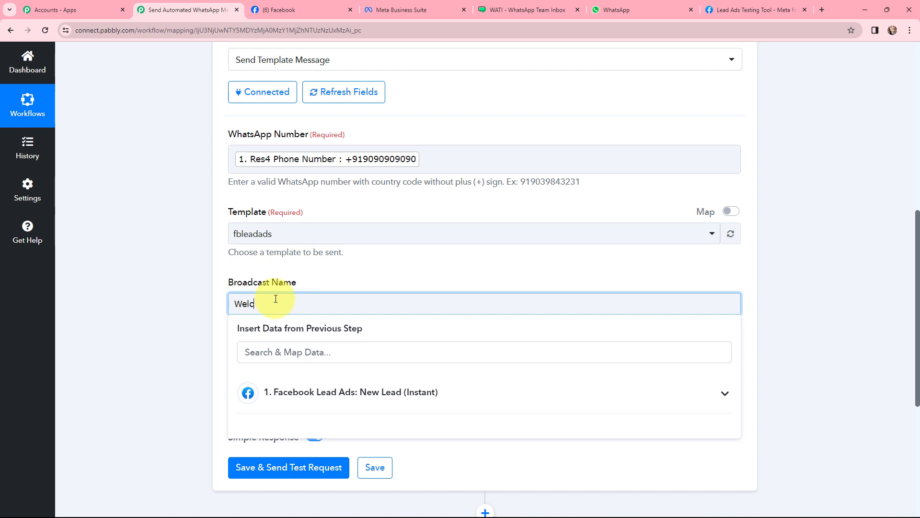
{"action": "type", "text": "ome Message"}
{"action": "left_click", "coordinate": [187, 263]}
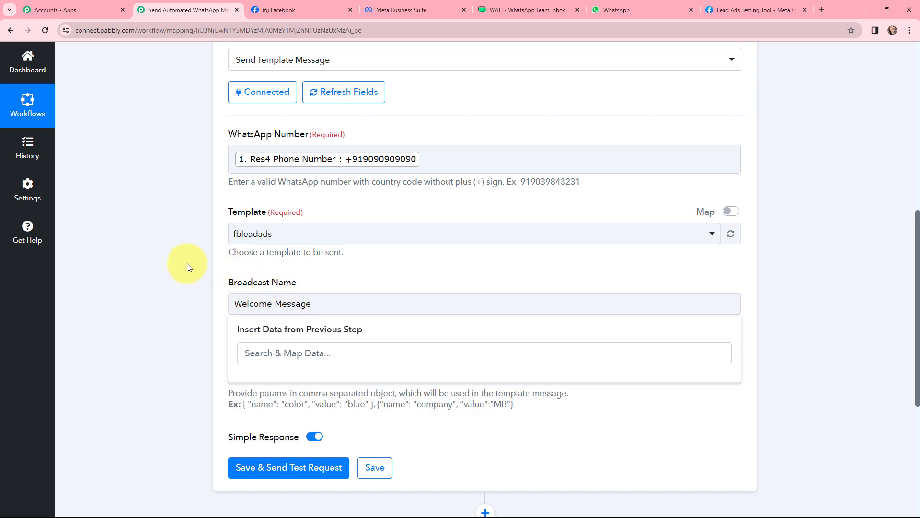
Step: Check the variable name in the WATI template's greeting against the Custom Params field, returning to Pabbly Connect
{"action": "scroll", "coordinate": [357, 258], "scroll_direction": "down", "scroll_amount": 2}
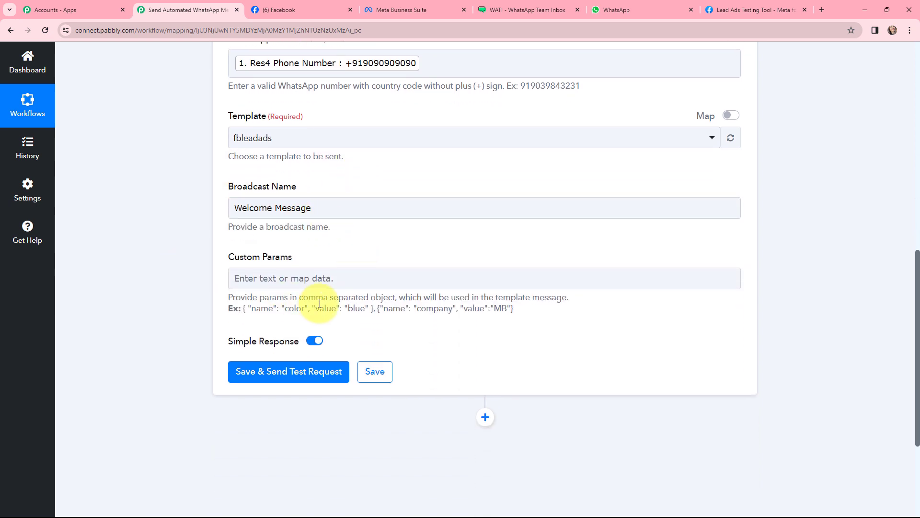
{"action": "left_click", "coordinate": [527, 10]}
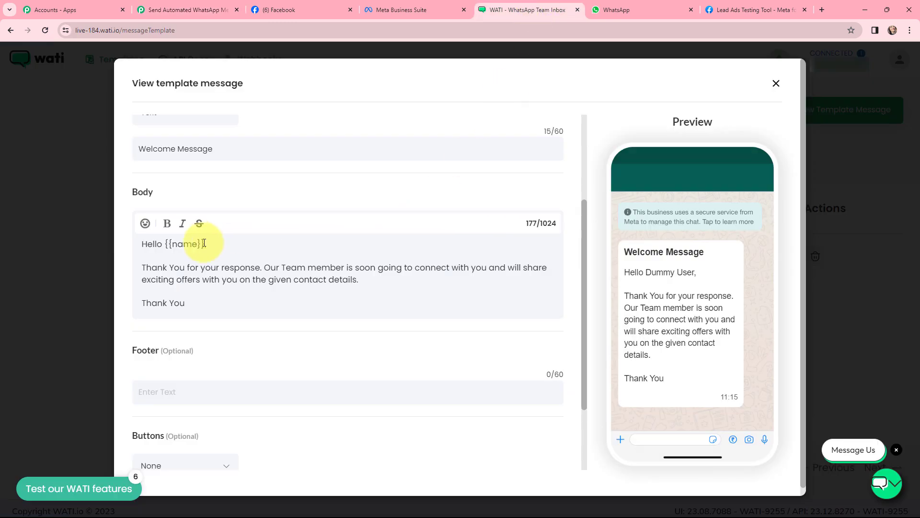
{"action": "left_click_drag", "start_coordinate": [204, 243], "coordinate": [164, 243]}
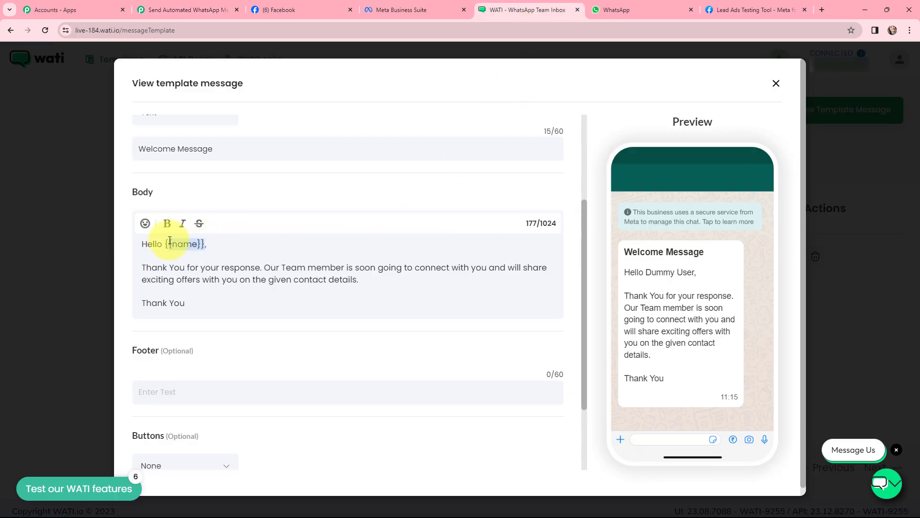
{"action": "left_click", "coordinate": [211, 243]}
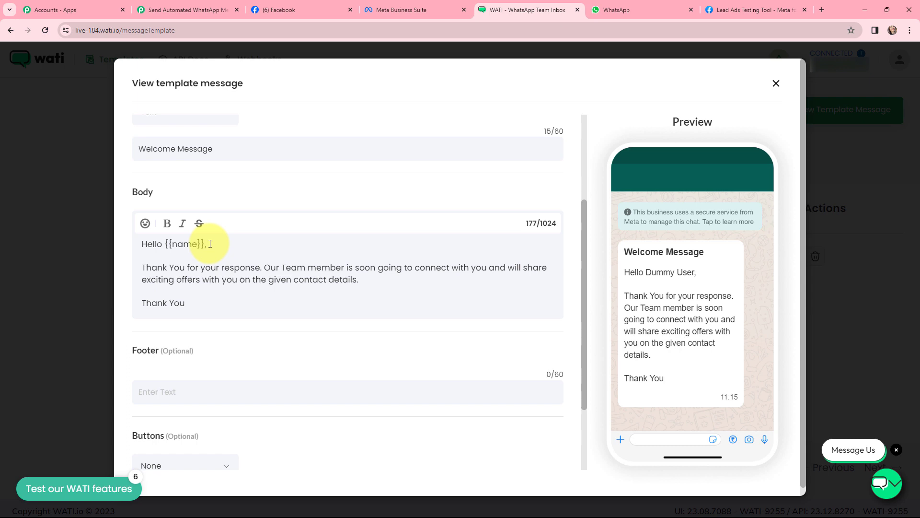
{"action": "left_click", "coordinate": [185, 10]}
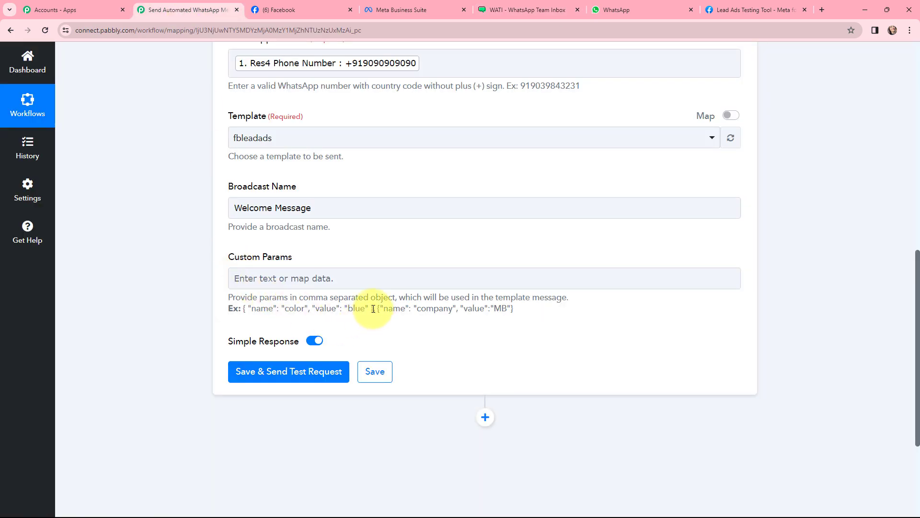
Step: Copy the first example object into Custom Params and replace its parameter name color with name
{"action": "left_click_drag", "start_coordinate": [373, 308], "coordinate": [243, 312]}
{"action": "key", "text": "ctrl+c"}
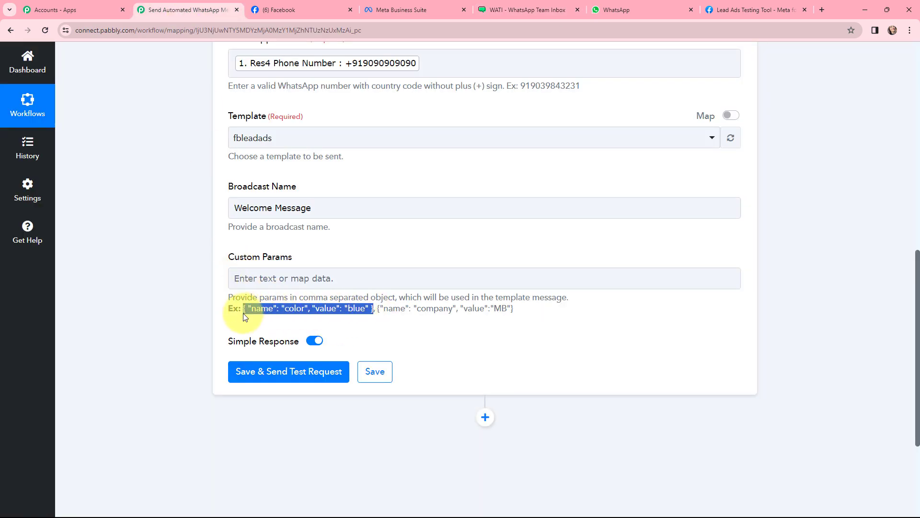
{"action": "left_click", "coordinate": [288, 274]}
{"action": "key", "text": "ctrl+v"}
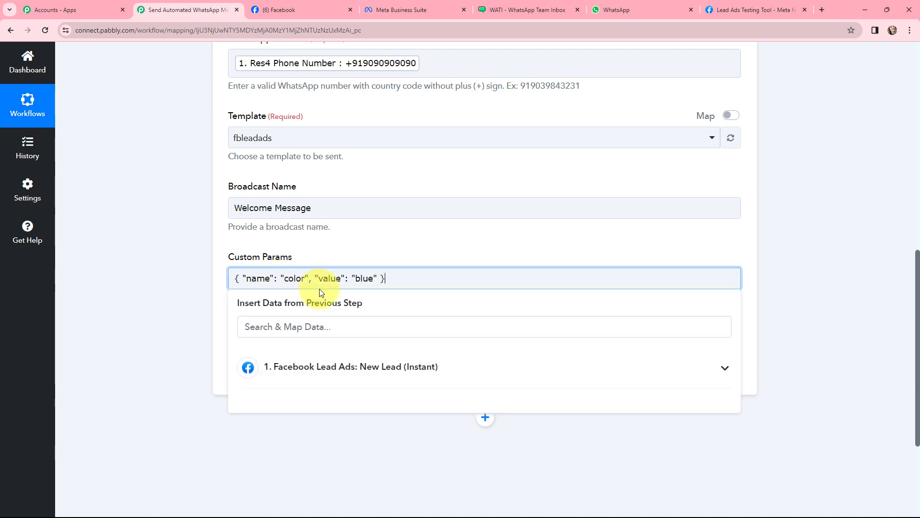
{"action": "left_click_drag", "start_coordinate": [305, 279], "coordinate": [286, 280]}
{"action": "type", "text": "name"}
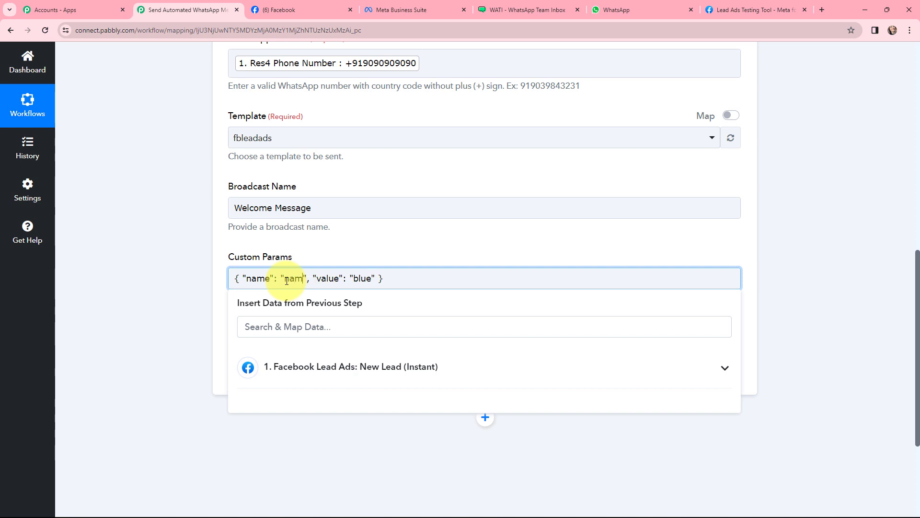
Step: Replace the blue value in Custom Params with the mapped full name from the Facebook Lead Ads trigger
{"action": "left_click_drag", "start_coordinate": [358, 280], "coordinate": [364, 281]}
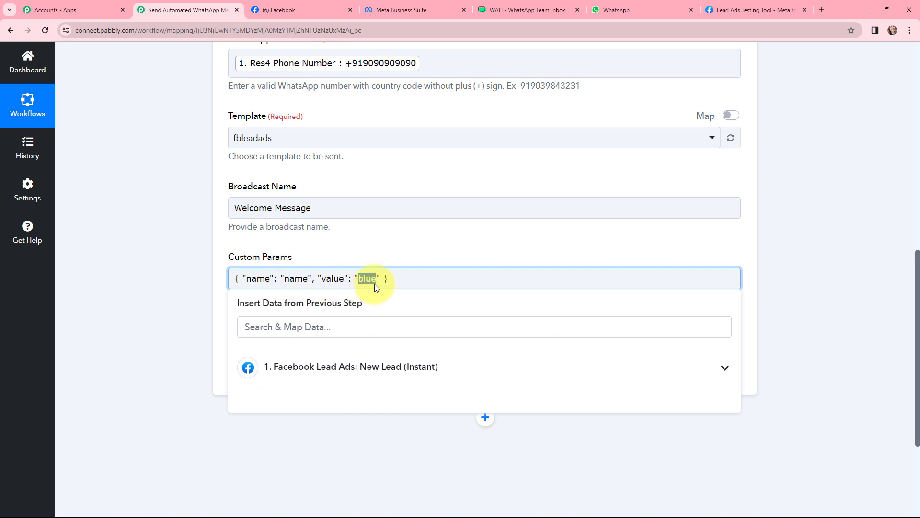
{"action": "key", "text": "BackSpace"}
{"action": "left_click", "coordinate": [330, 367]}
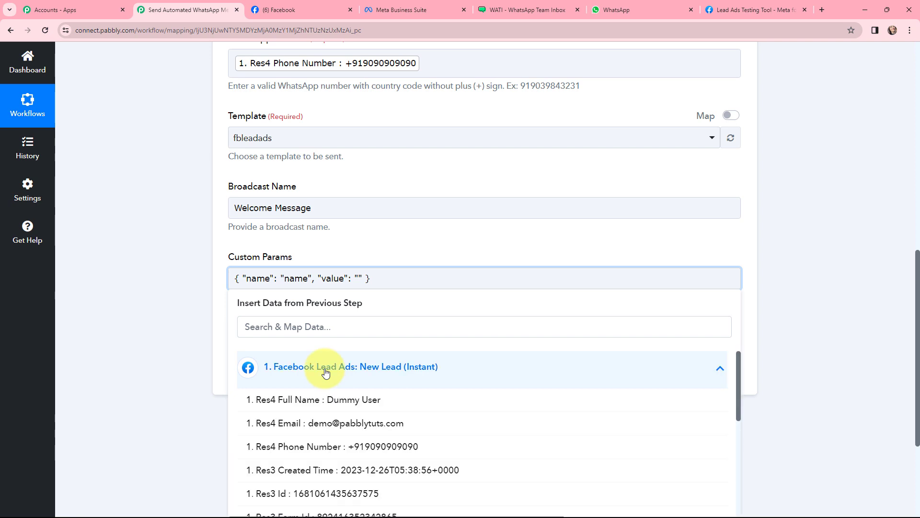
{"action": "left_click", "coordinate": [341, 409]}
{"action": "left_click", "coordinate": [206, 277]}
{"action": "scroll", "coordinate": [206, 277], "scroll_direction": "up", "scroll_amount": 1}
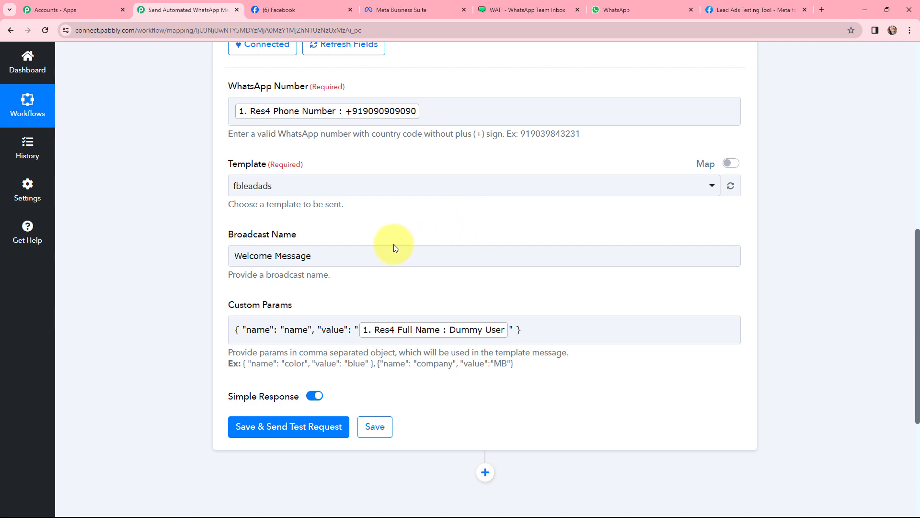
Step: Save the WATI action step, send its test request, and review the response received
{"action": "scroll", "coordinate": [402, 225], "scroll_direction": "down", "scroll_amount": 2}
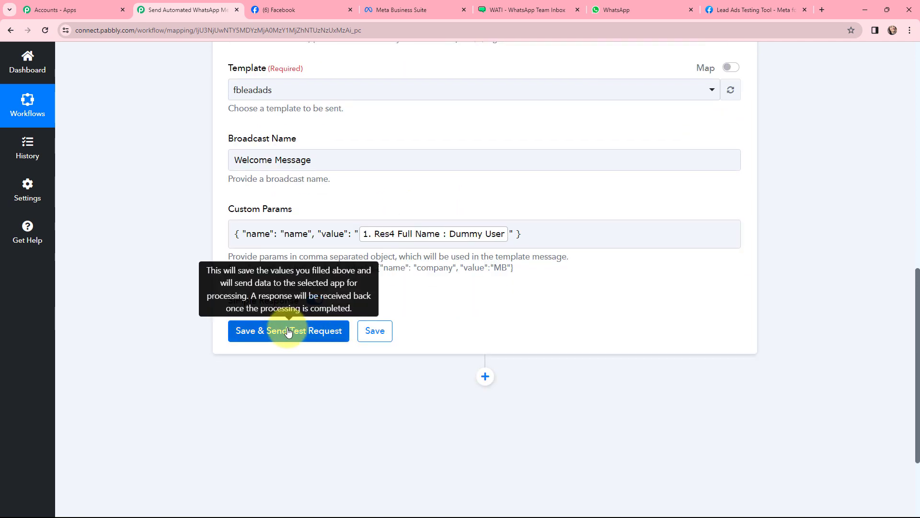
{"action": "left_click", "coordinate": [288, 332]}
{"action": "scroll", "coordinate": [460, 230], "scroll_direction": "down", "scroll_amount": 7}
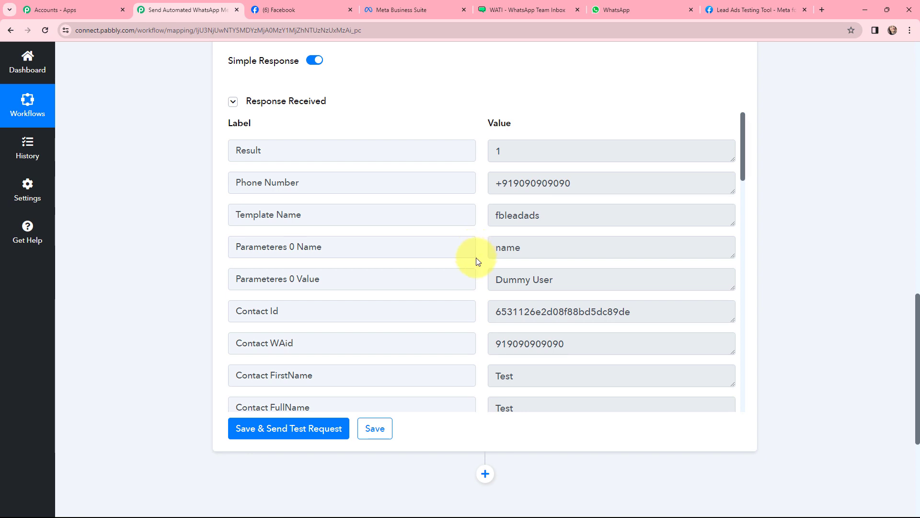
Step: Switch to WhatsApp Web and check the received welcome message's text and the name in its greeting
{"action": "left_click", "coordinate": [633, 8]}
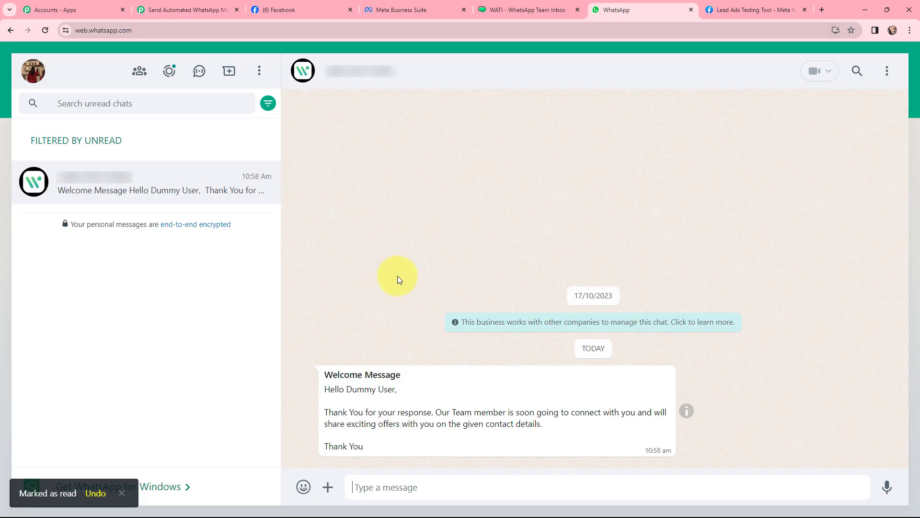
{"action": "left_click_drag", "start_coordinate": [400, 375], "coordinate": [512, 440]}
{"action": "left_click_drag", "start_coordinate": [376, 448], "coordinate": [324, 446]}
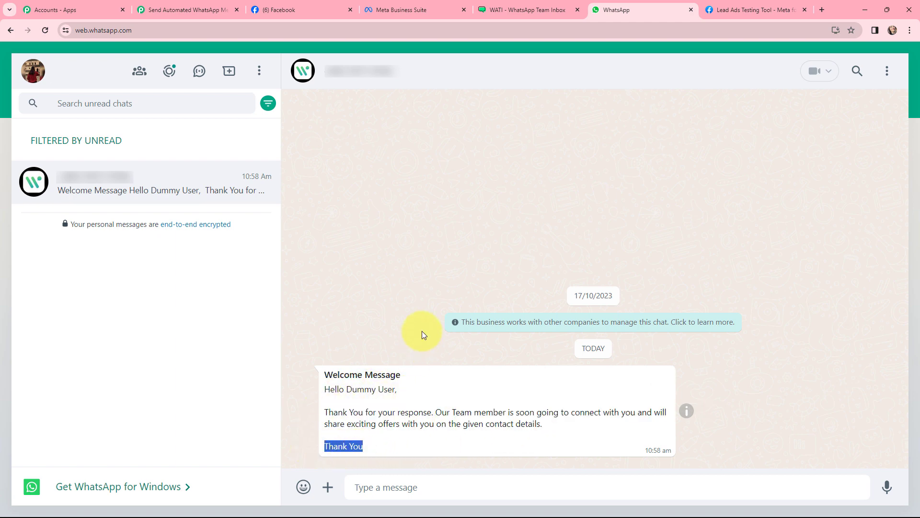
{"action": "left_click", "coordinate": [422, 331]}
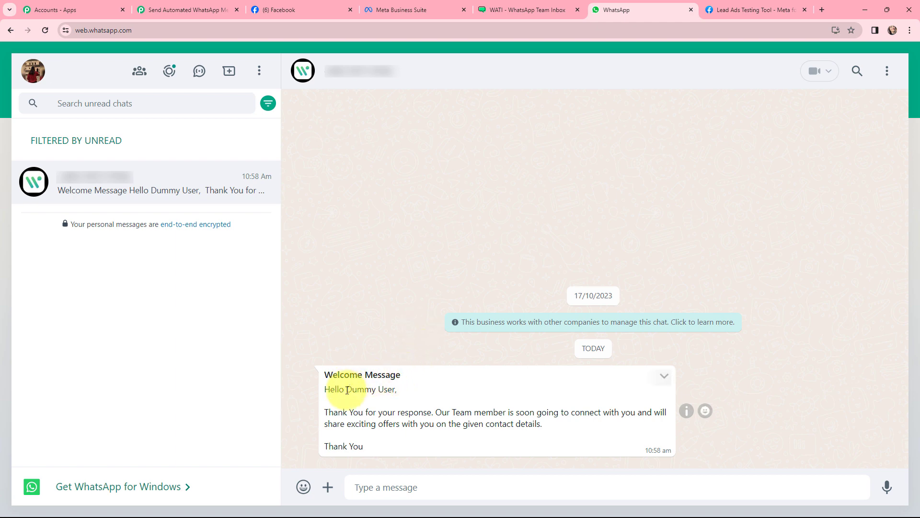
{"action": "left_click_drag", "start_coordinate": [347, 390], "coordinate": [397, 388]}
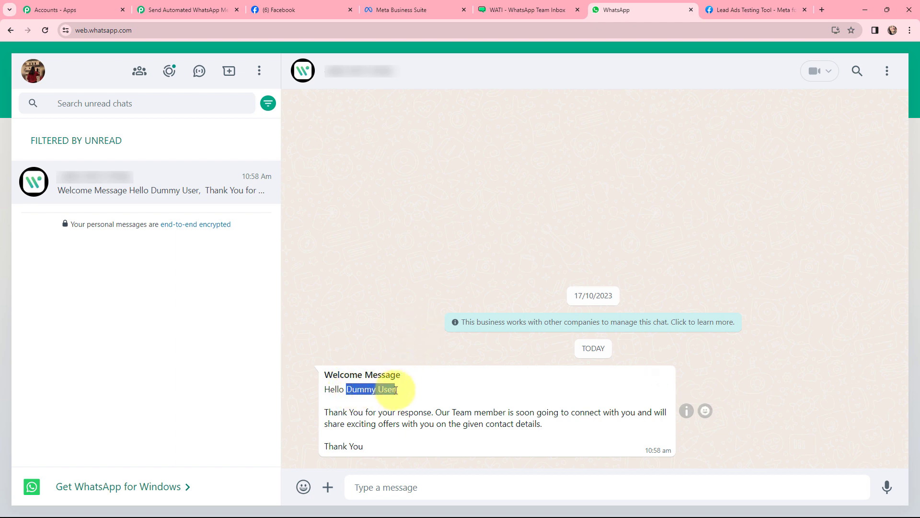
{"action": "left_click", "coordinate": [396, 351]}
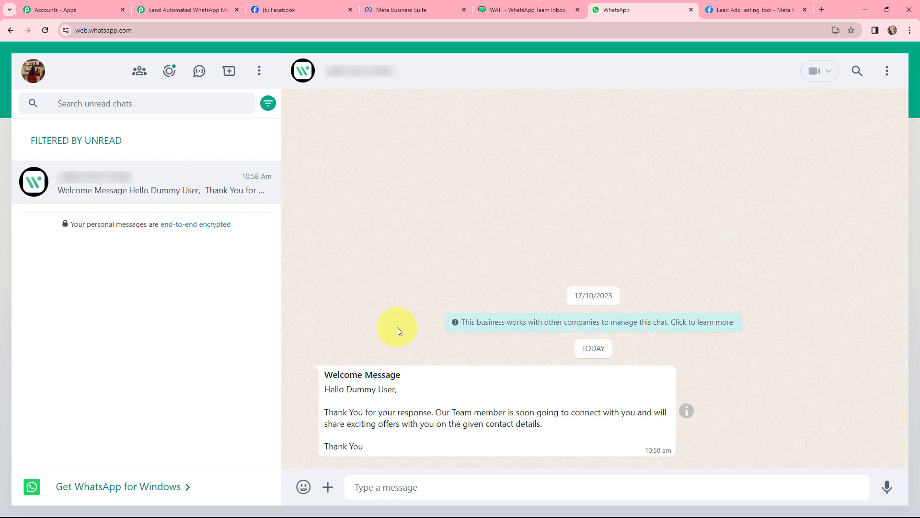